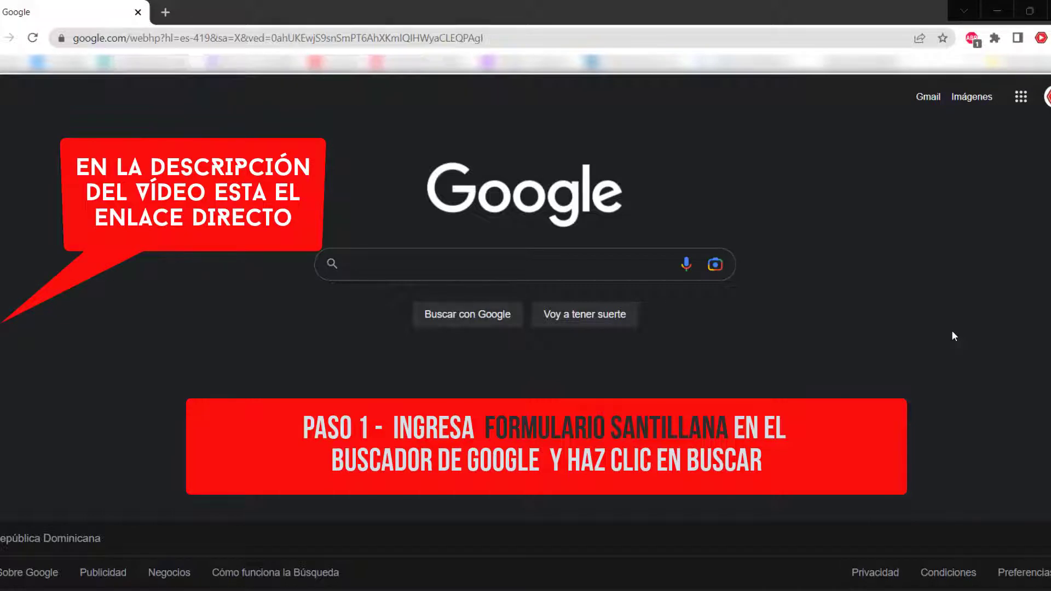
# - Search Google for 'Formulario Santillana' and open the 'Formulario de autorregistro - Santillana' result
pyautogui.click(363, 278)
pyautogui.write('Formulario Santillana')
pyautogui.click(469, 338)
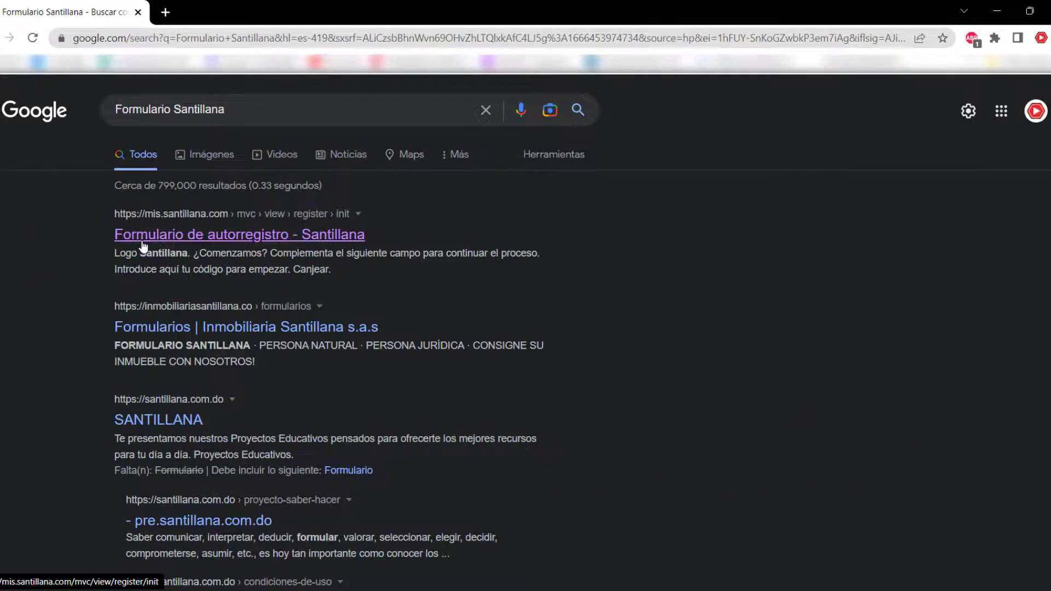
pyautogui.click(142, 244)
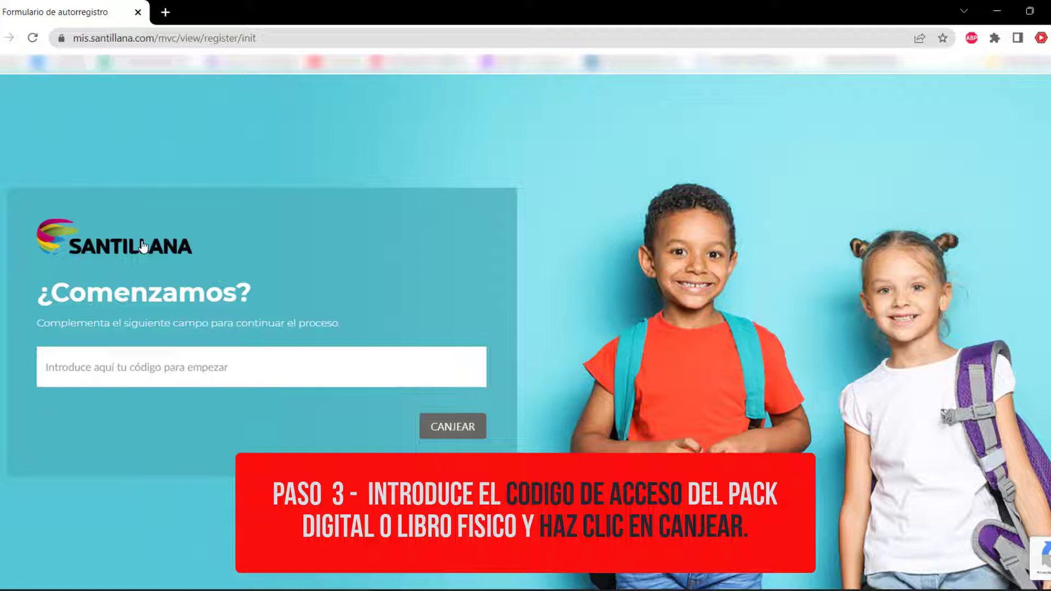
# - Enter the book's 10-character access code and redeem it with CANJEAR
pyautogui.click(227, 365)
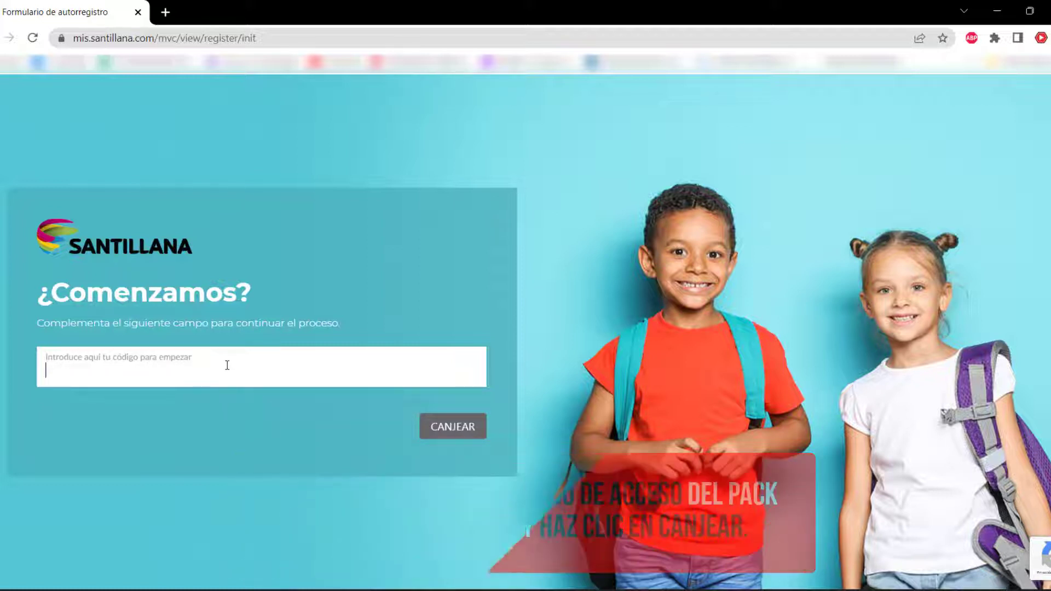
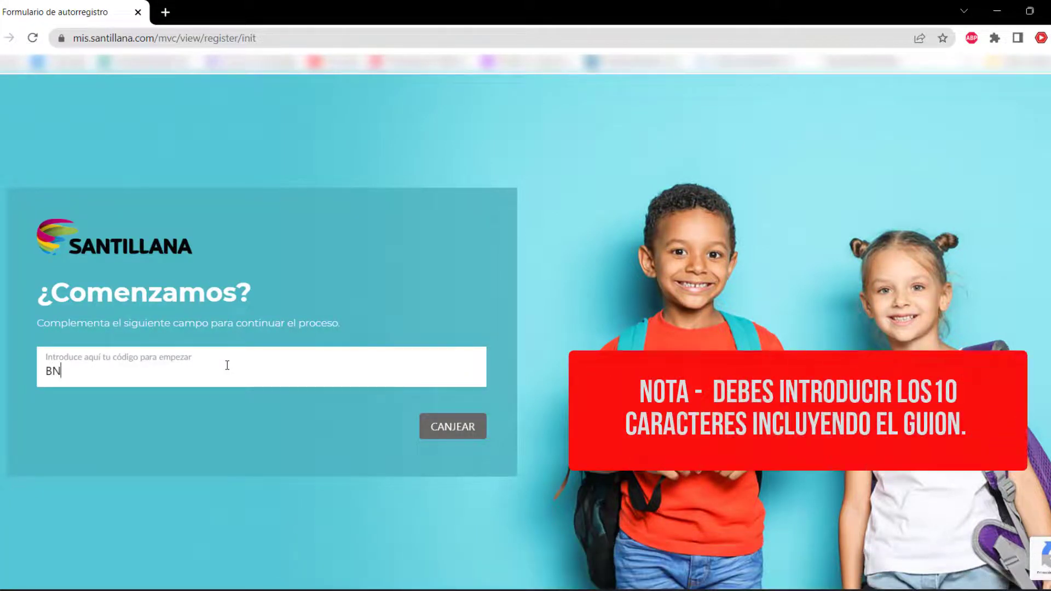
pyautogui.click(443, 432)
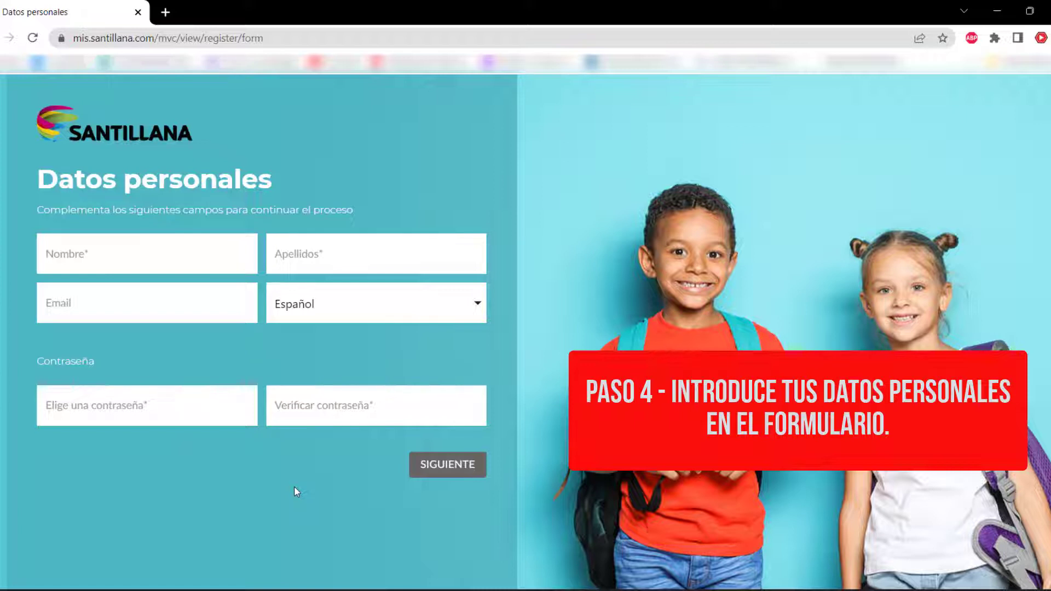
# - Fill in the student's first name and surname
pyautogui.click(164, 262)
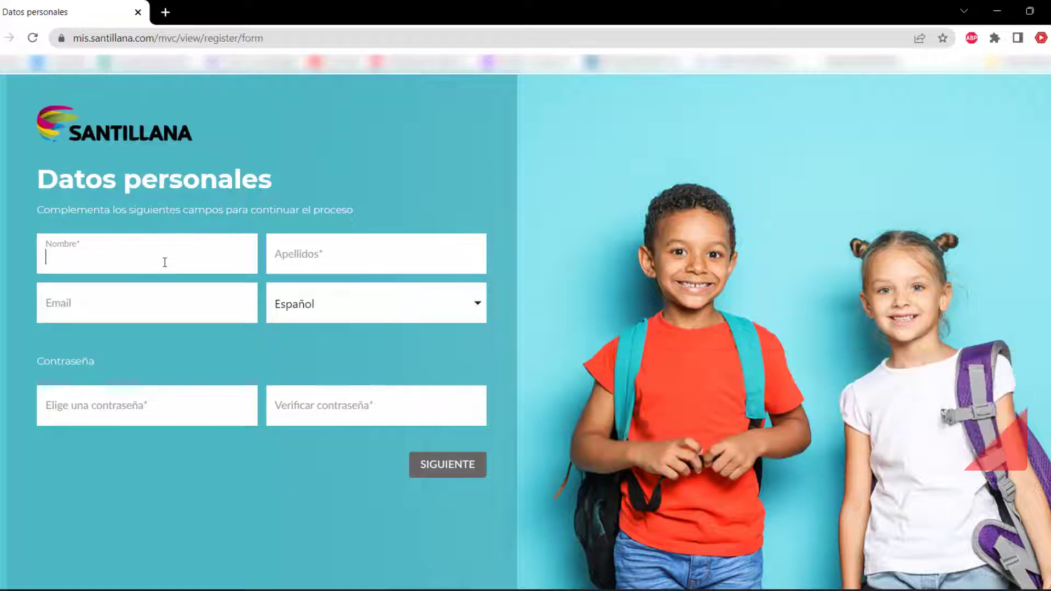
pyautogui.write('w')
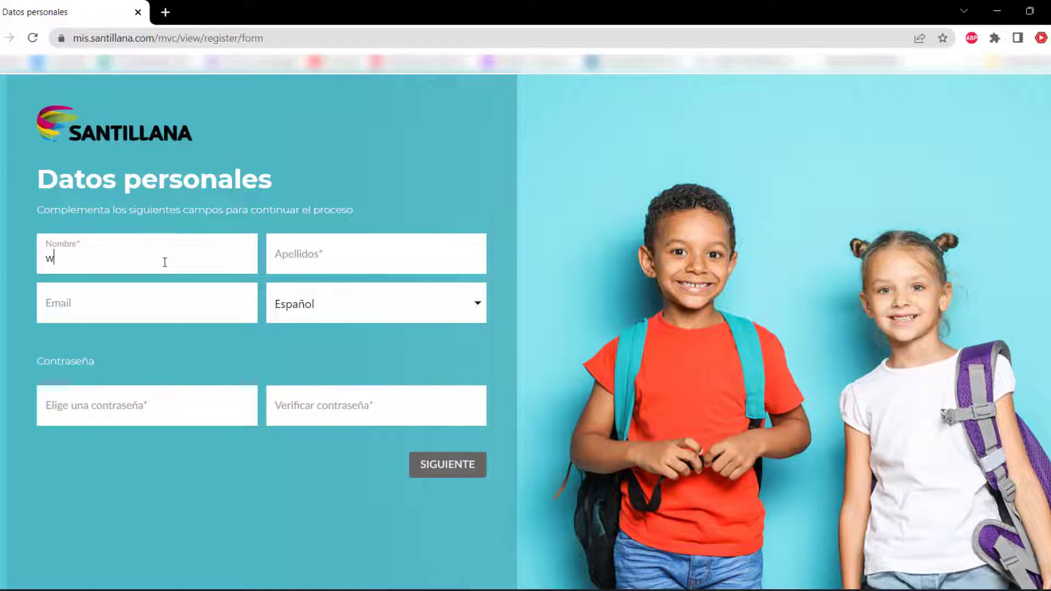
pyautogui.write('ANNER')
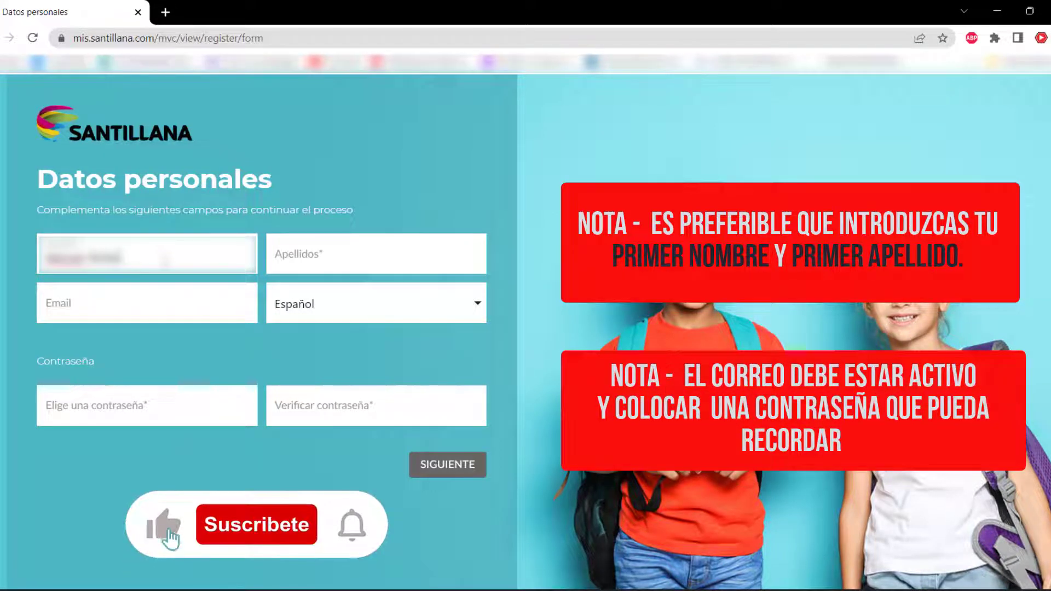
pyautogui.click(376, 253)
pyautogui.write('Apellido')
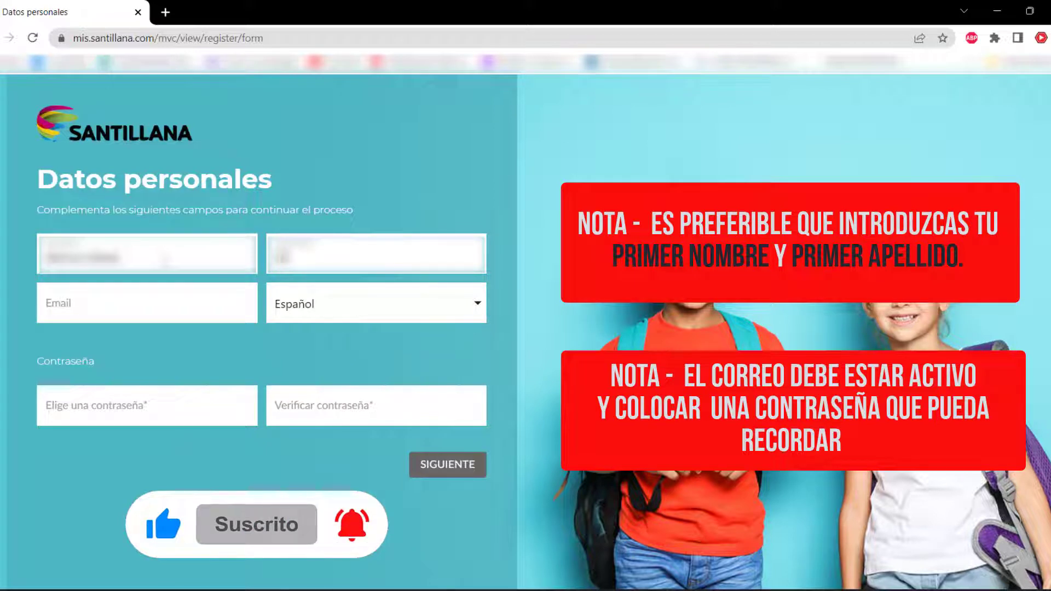
pyautogui.write('ez')
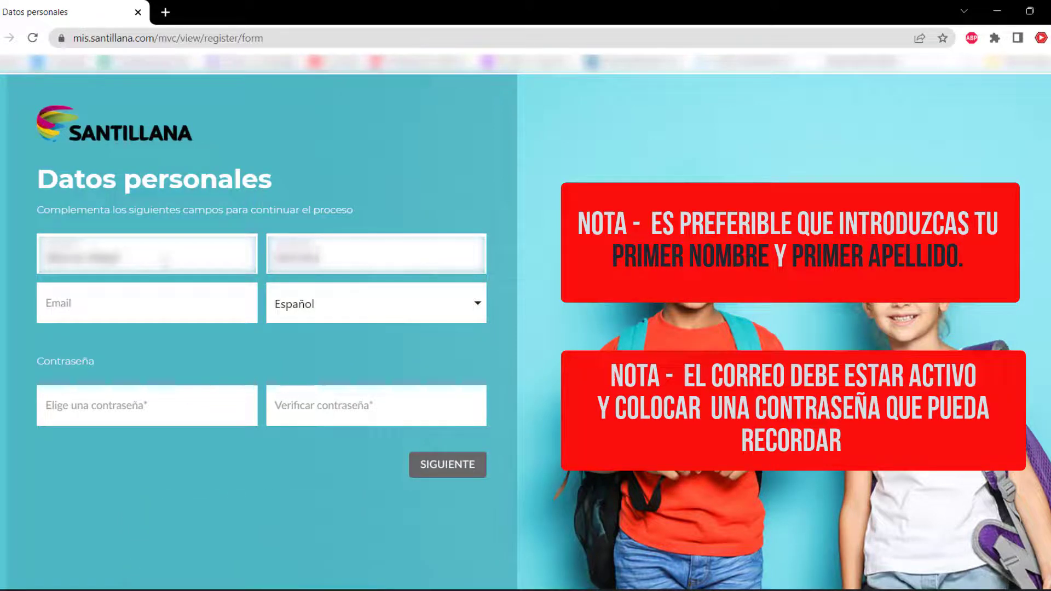
pyautogui.write(' Apellido')
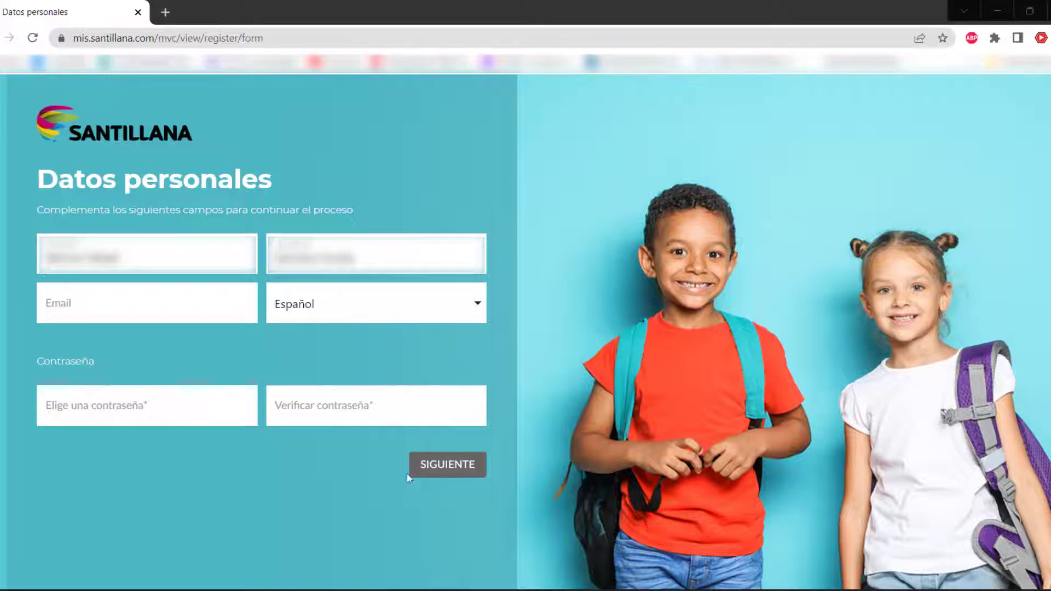
# - Paste the student's e-mail, enter and confirm the password, and submit with SIGUIENTE
pyautogui.click(80, 292)
pyautogui.hotkey('ctrl', 'v')
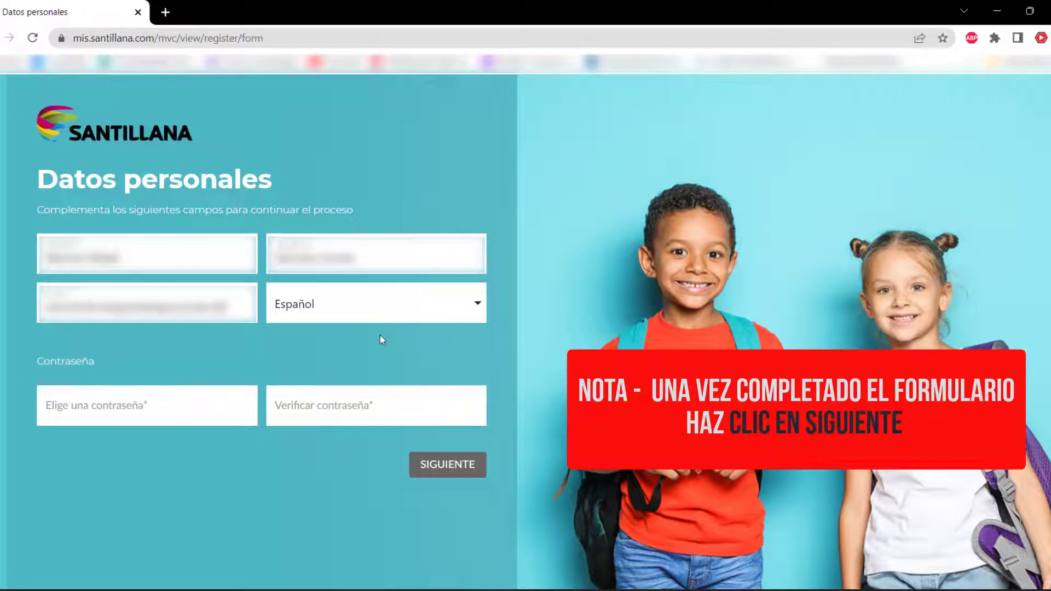
pyautogui.click(239, 406)
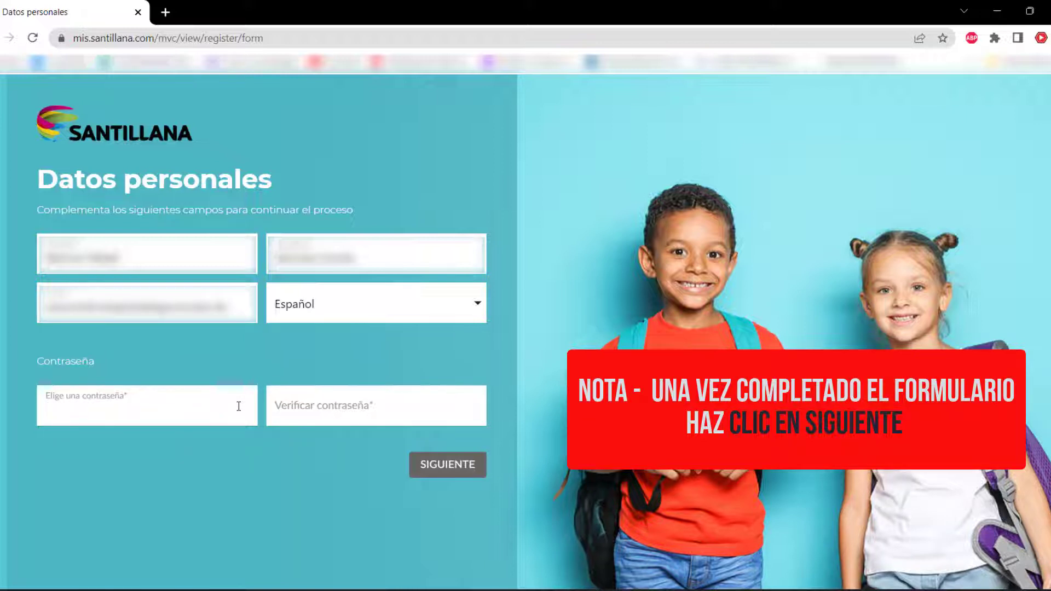
pyautogui.press('Tab')
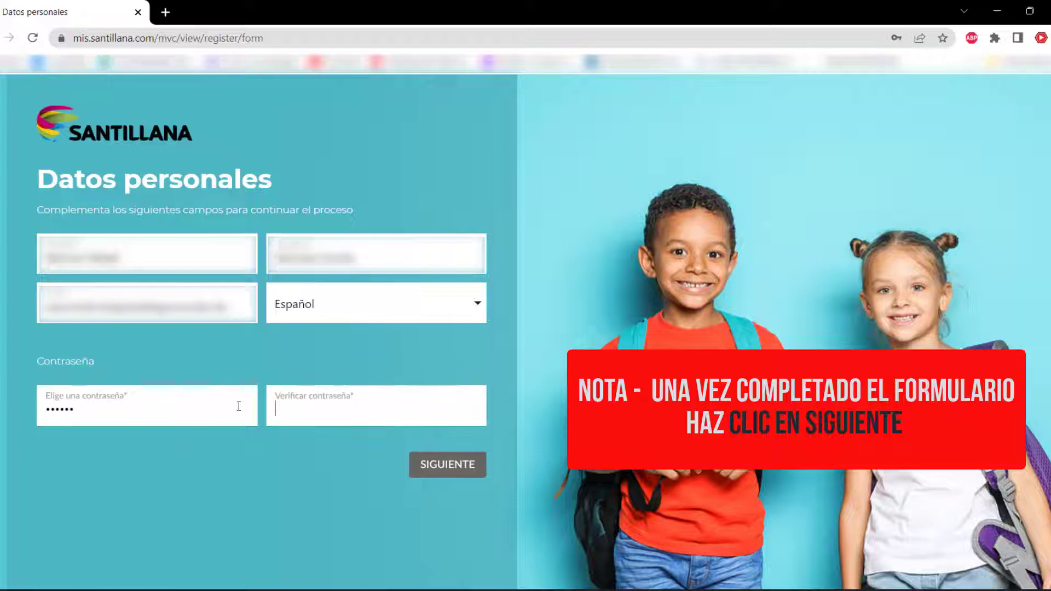
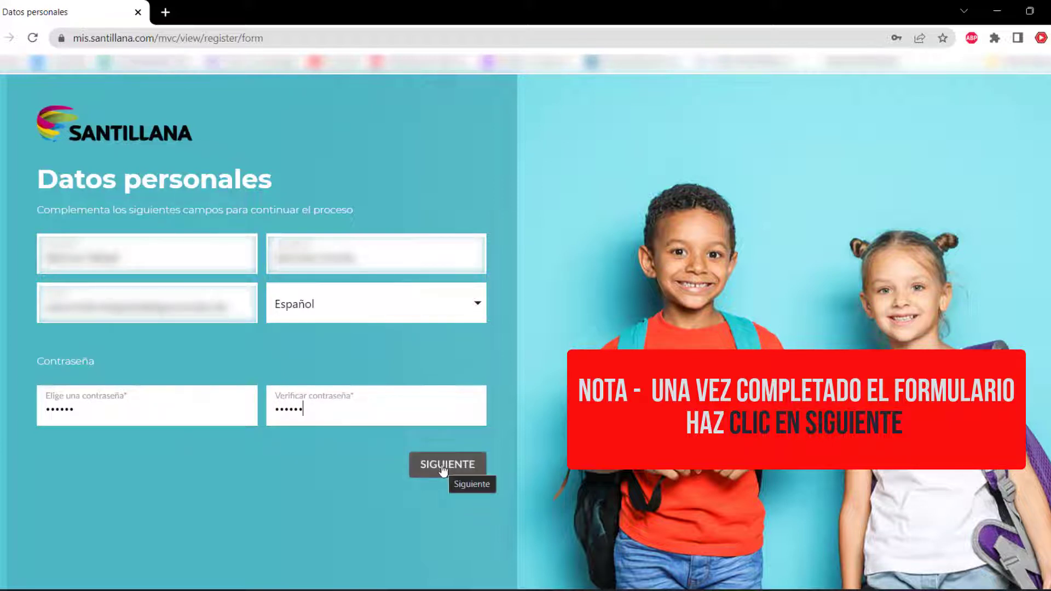
pyautogui.click(466, 480)
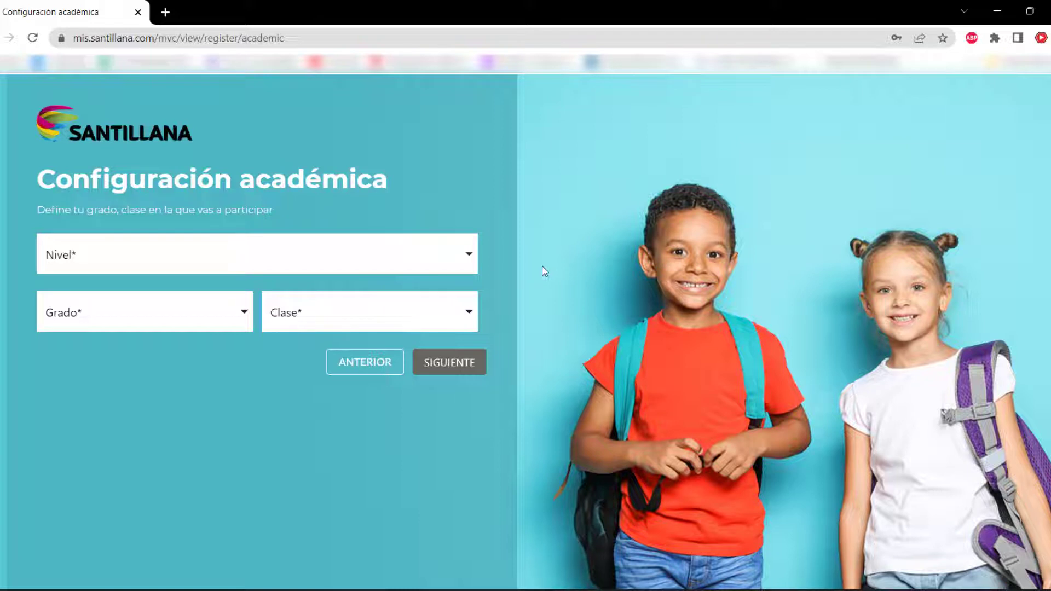
# - Choose level Secundaria, grade Segundo and class 2do de Secundaria 2022-2023, then continue
pyautogui.click(473, 258)
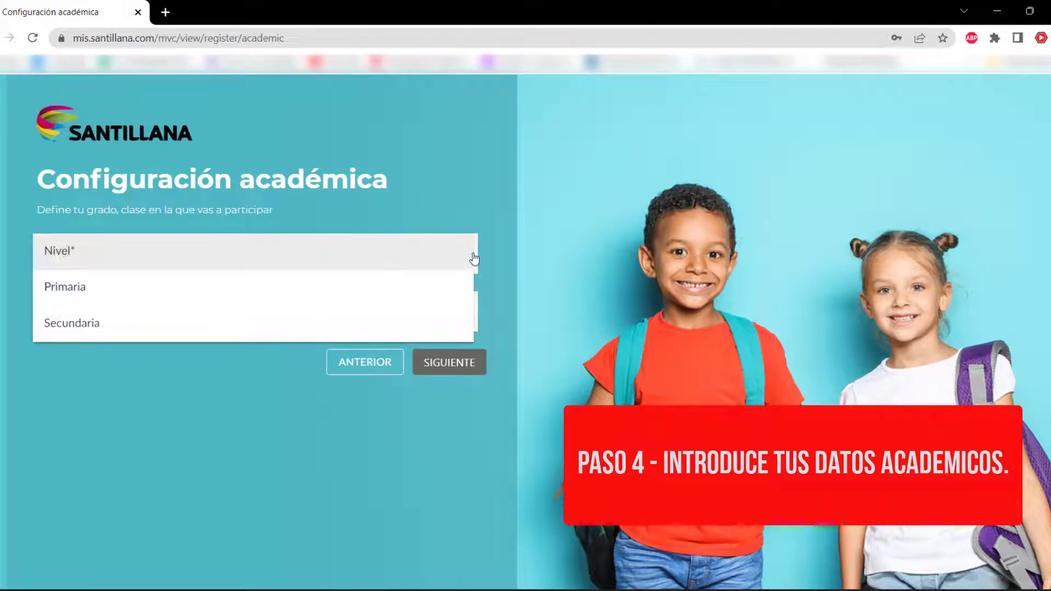
pyautogui.click(240, 327)
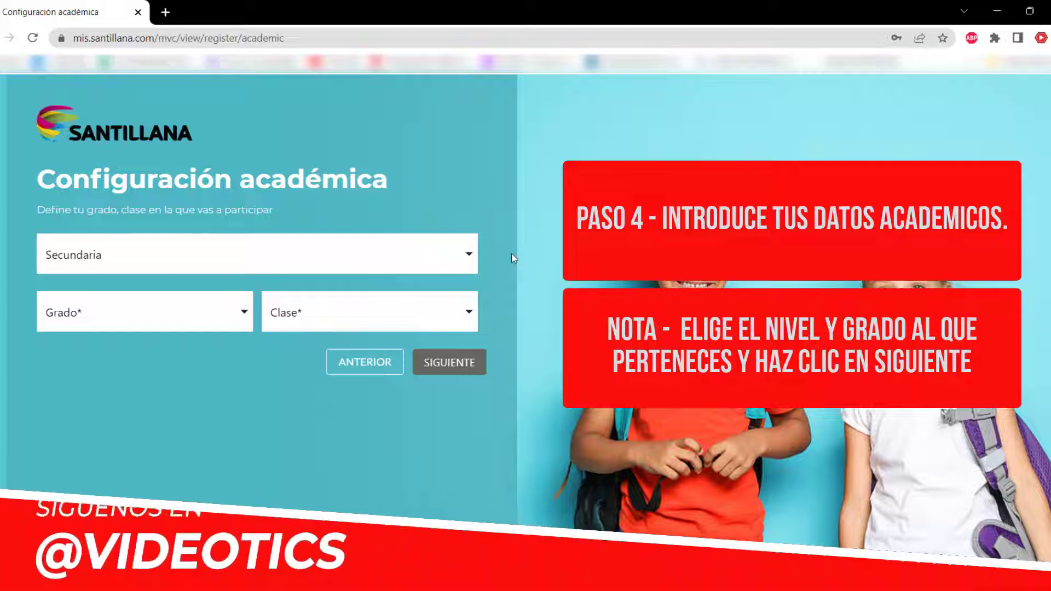
pyautogui.click(242, 312)
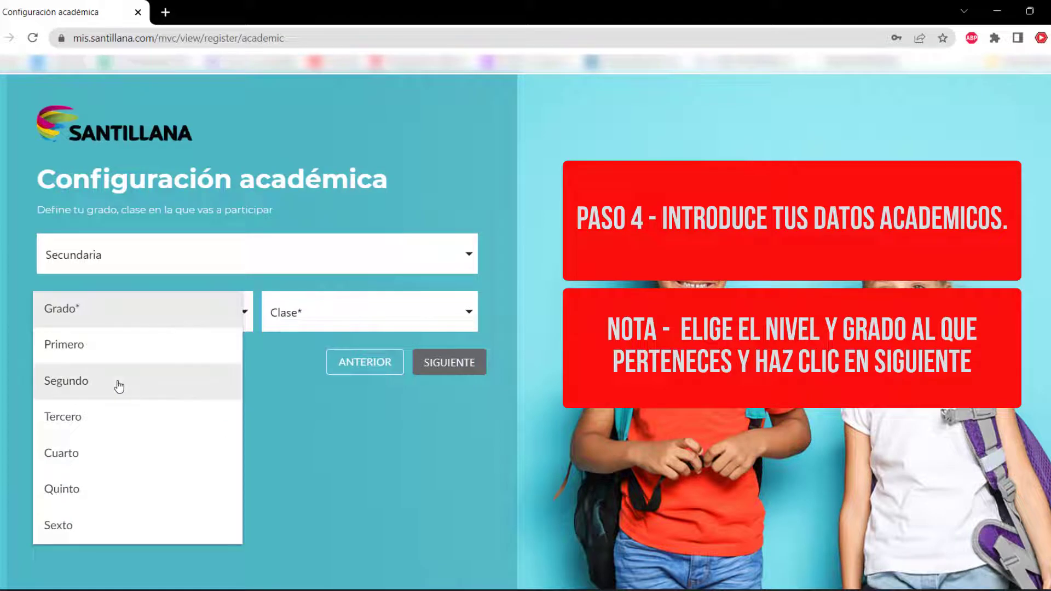
pyautogui.click(118, 386)
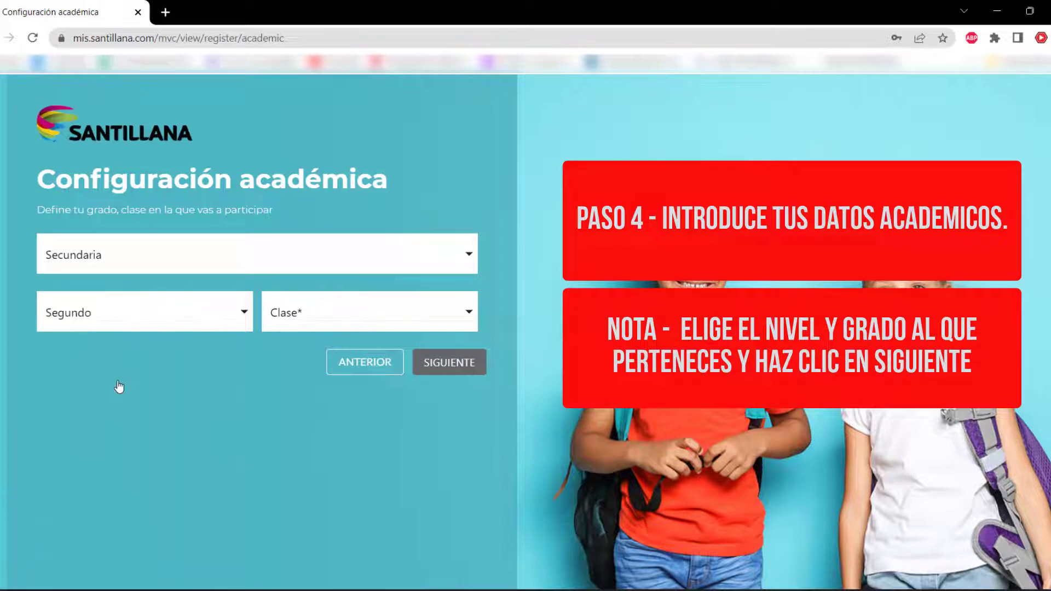
pyautogui.click(324, 320)
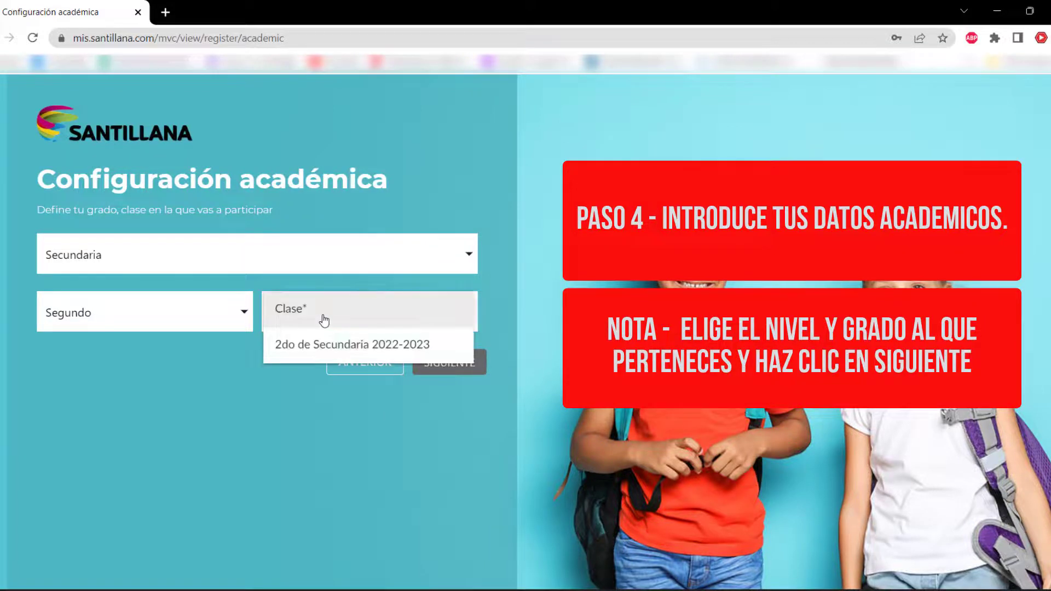
pyautogui.click(296, 357)
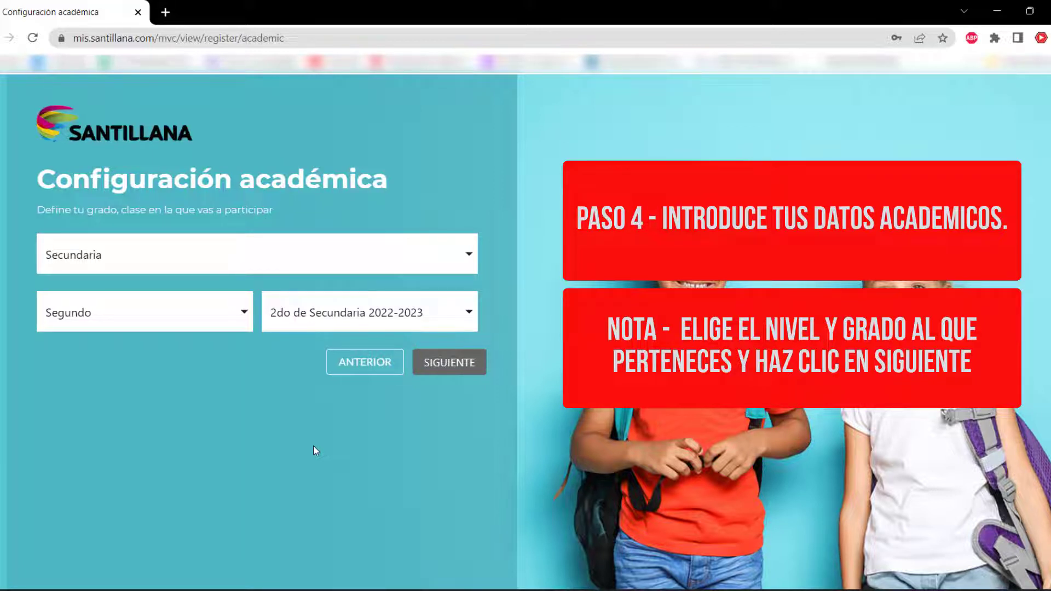
pyautogui.click(243, 316)
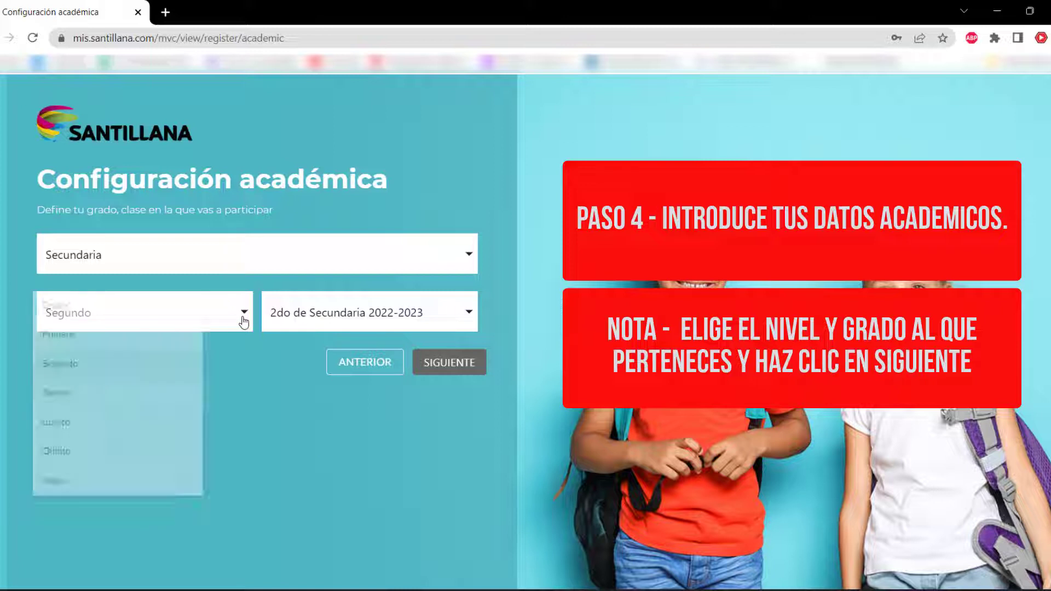
pyautogui.click(280, 401)
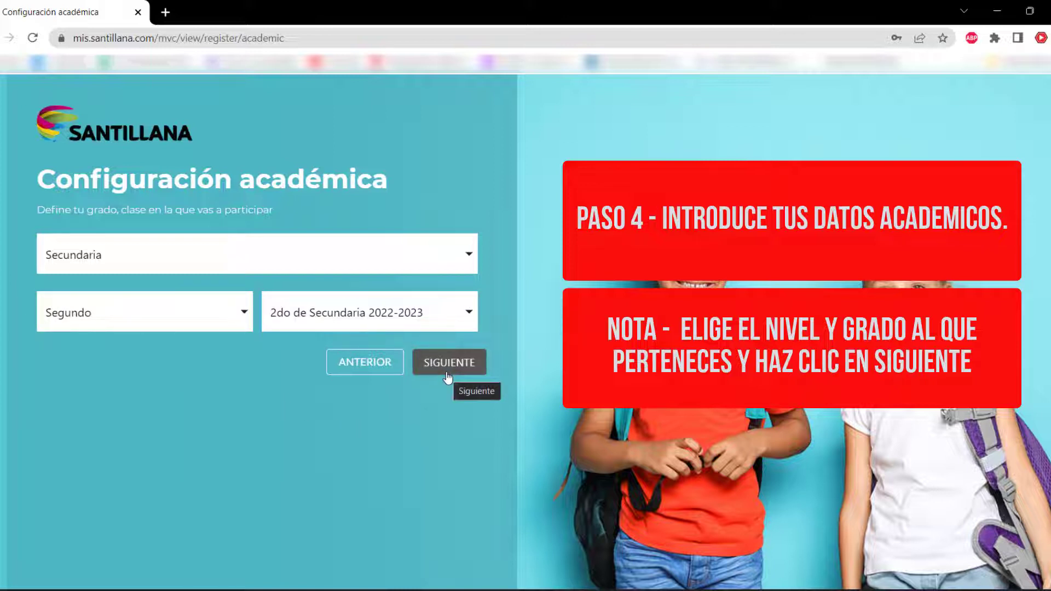
pyautogui.click(448, 376)
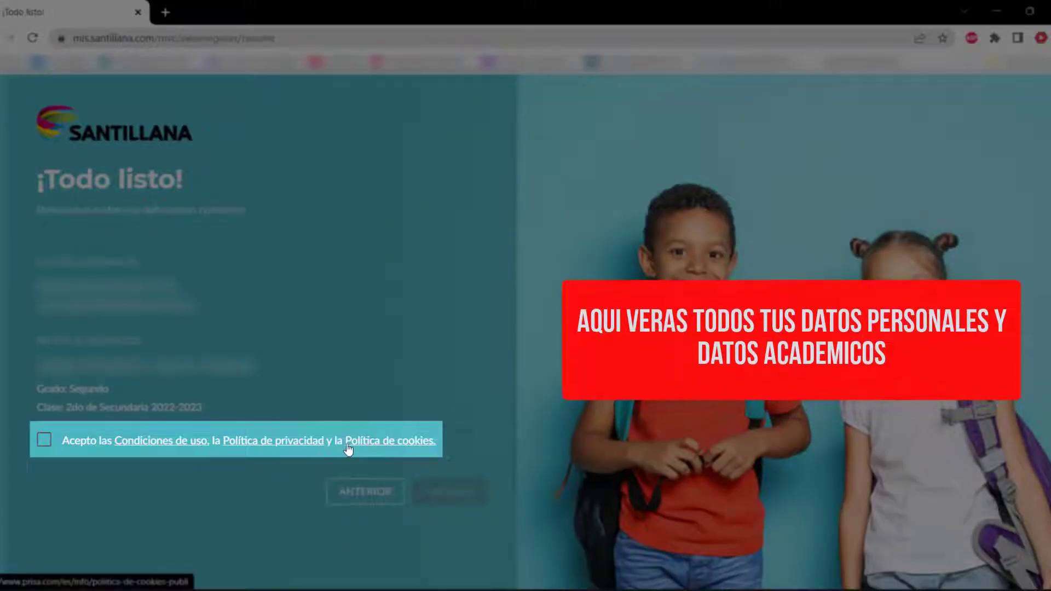
# - Tick 'Acepto las Condiciones de uso…' and complete the registration with FINALIZAR
pyautogui.click(48, 441)
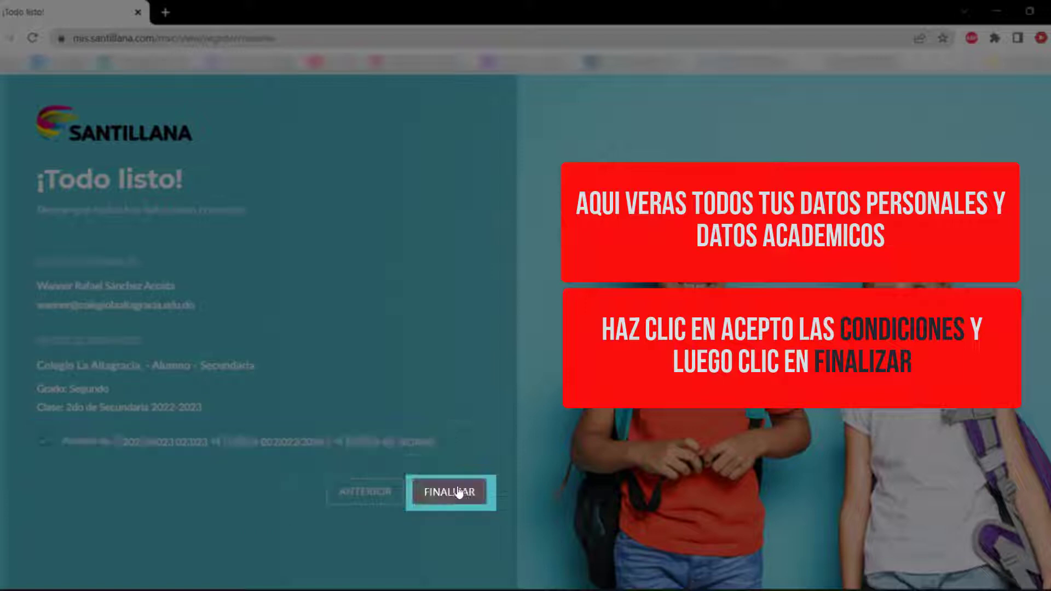
pyautogui.click(458, 492)
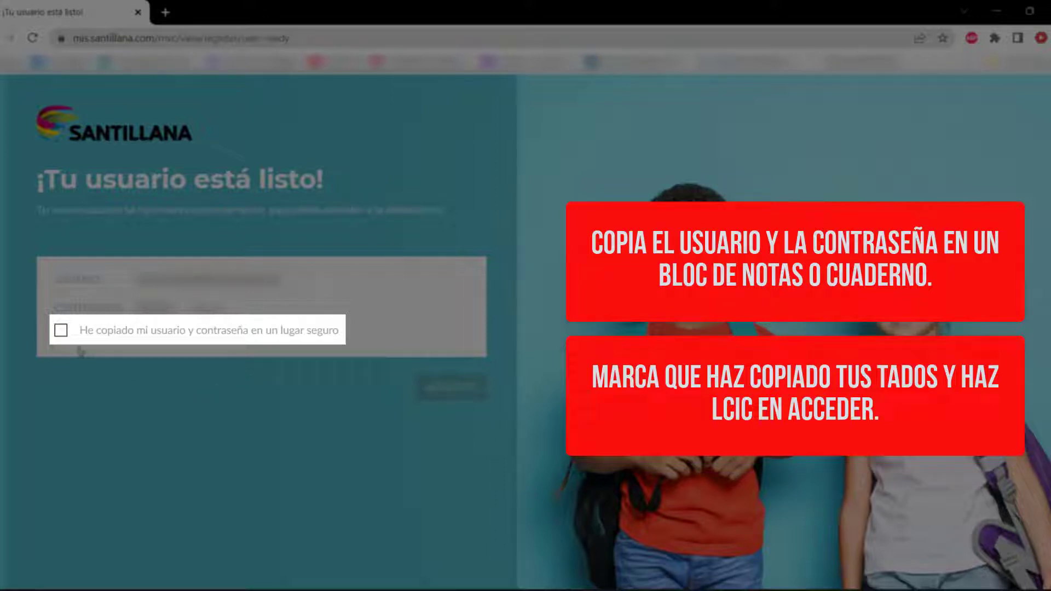
# - Confirm the username and password were copied somewhere safe, then proceed with ACCEDER
pyautogui.click(60, 331)
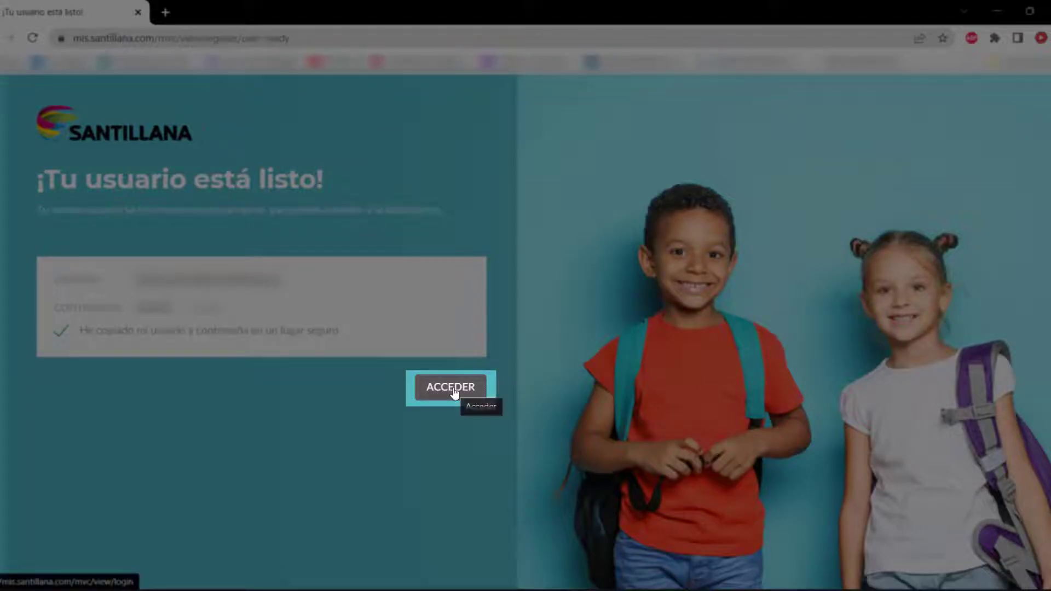
pyautogui.click(452, 393)
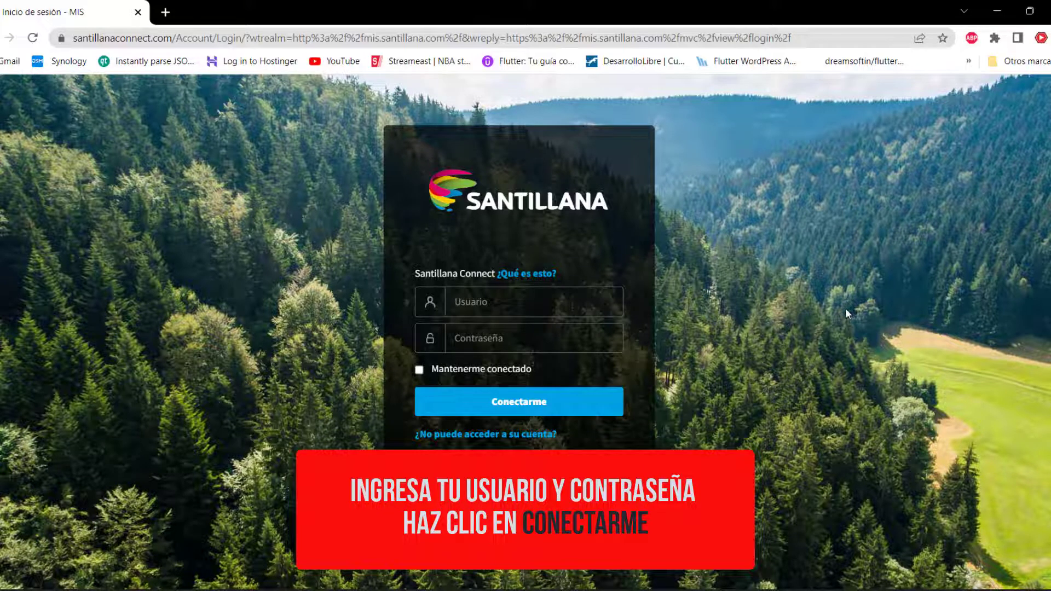
# - Log in to Santillana Connect with the new student's username and password
pyautogui.click(454, 302)
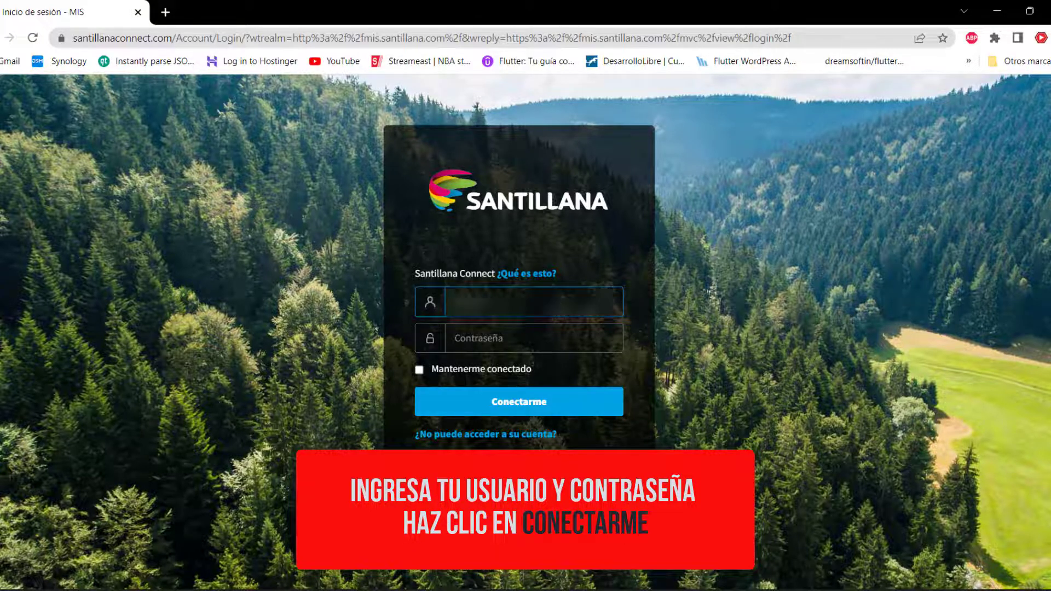
pyautogui.write('******')
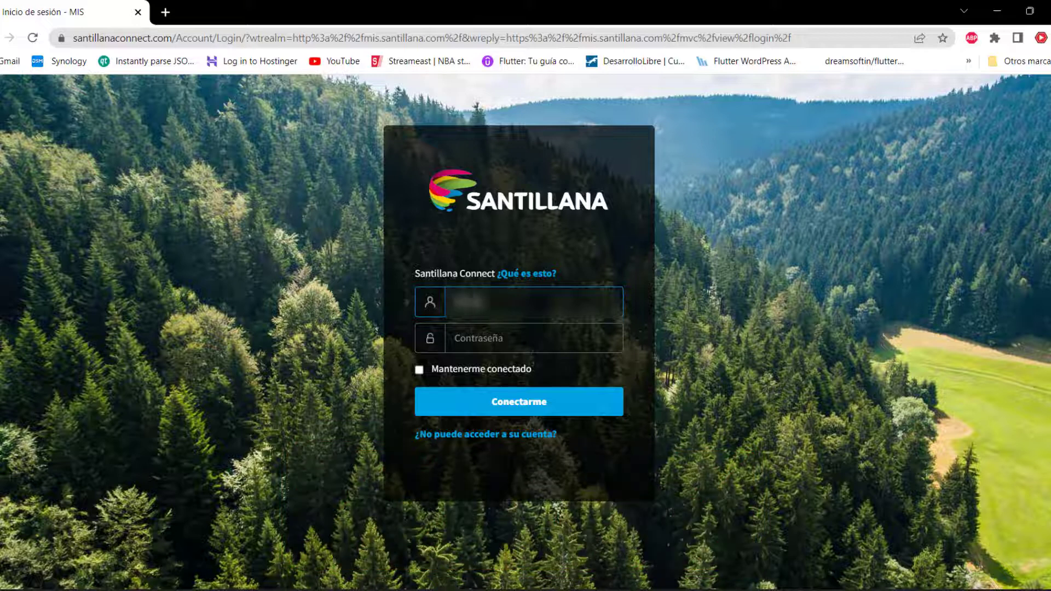
pyautogui.write('******')
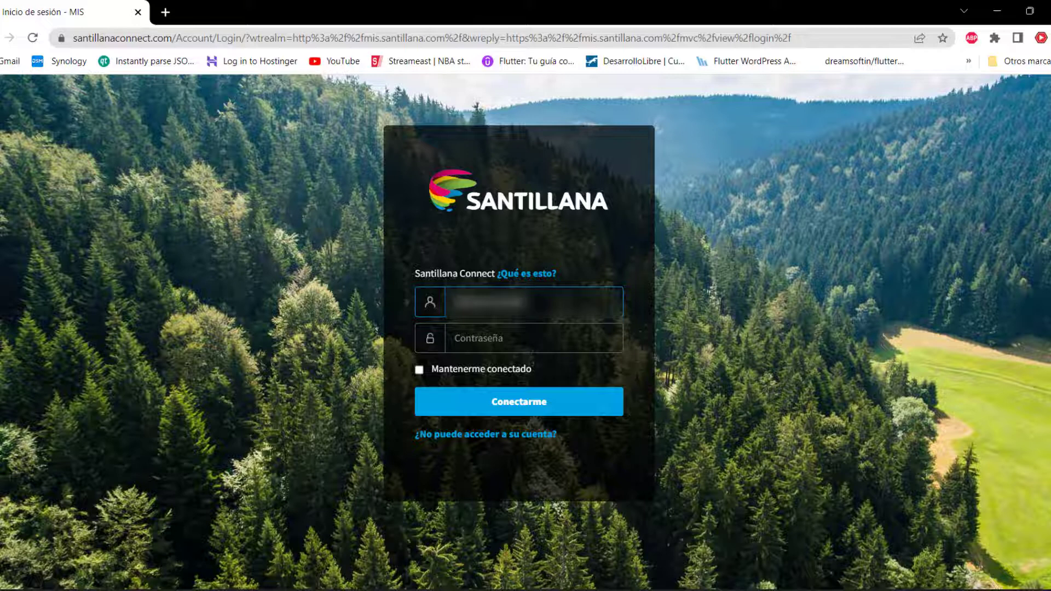
pyautogui.write('*******')
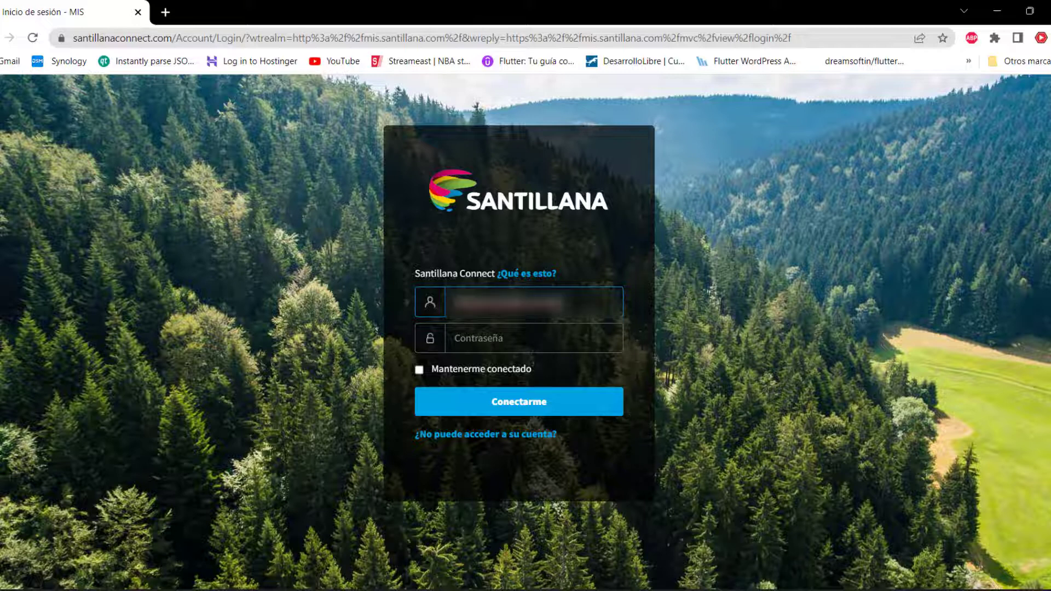
pyautogui.write('*******')
pyautogui.press('Tab')
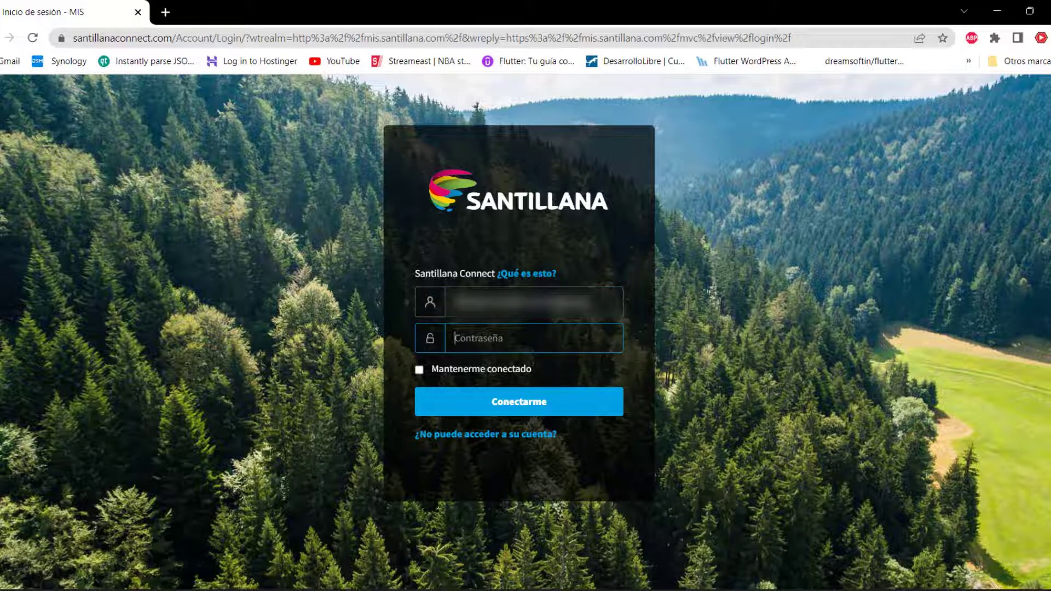
pyautogui.write('******')
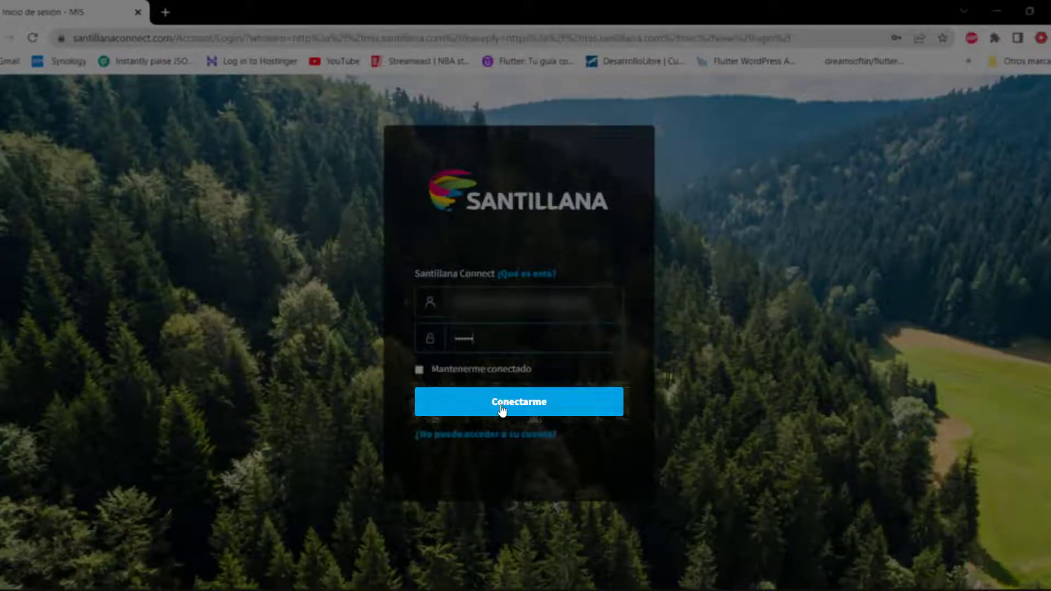
pyautogui.click(502, 410)
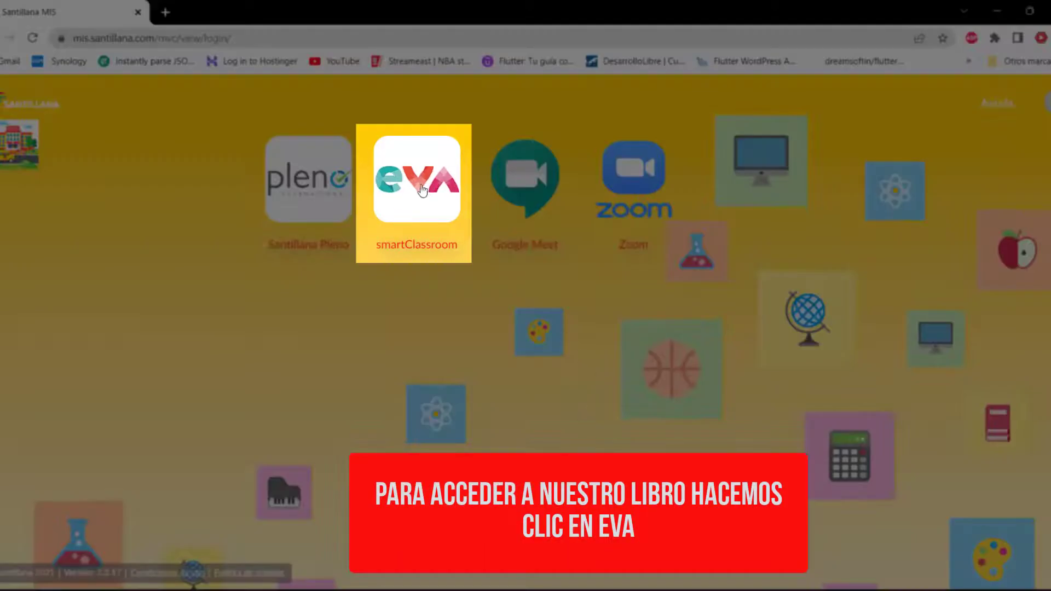
# - Launch EVA smartClassroom and accept all cookies on the banner
pyautogui.click(421, 196)
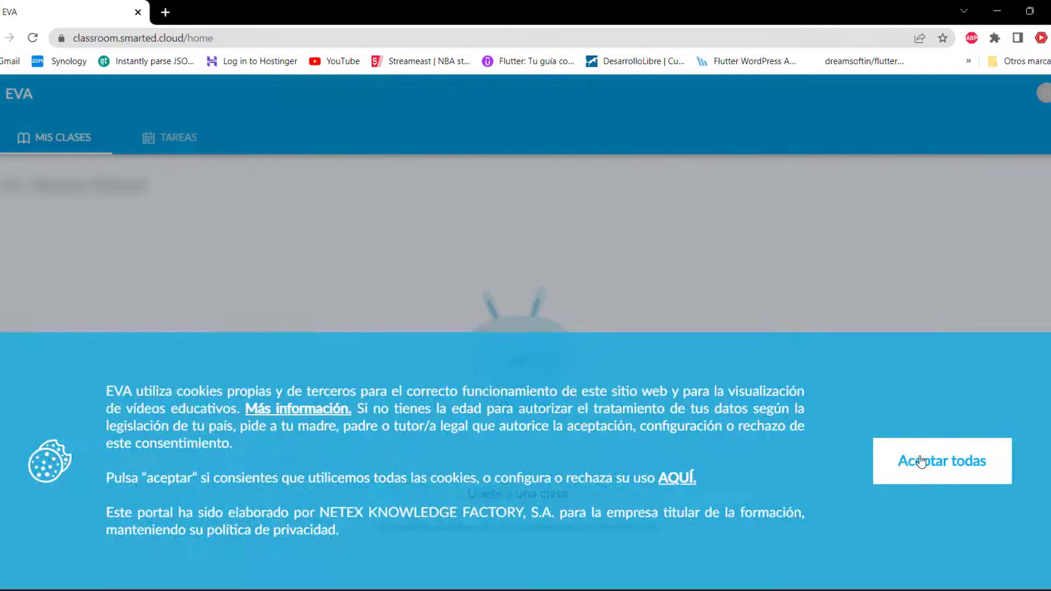
pyautogui.click(921, 459)
pyautogui.scroll(-1, 888, 442)
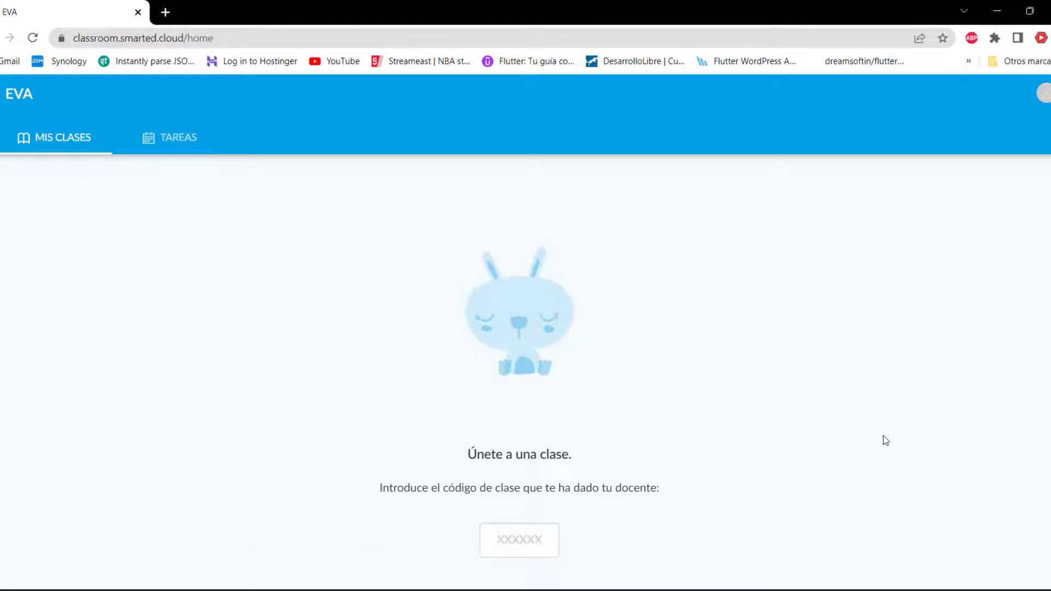
# - Enter the teacher's class code to join 2do de Secundaria - Lengua Española
pyautogui.click(548, 536)
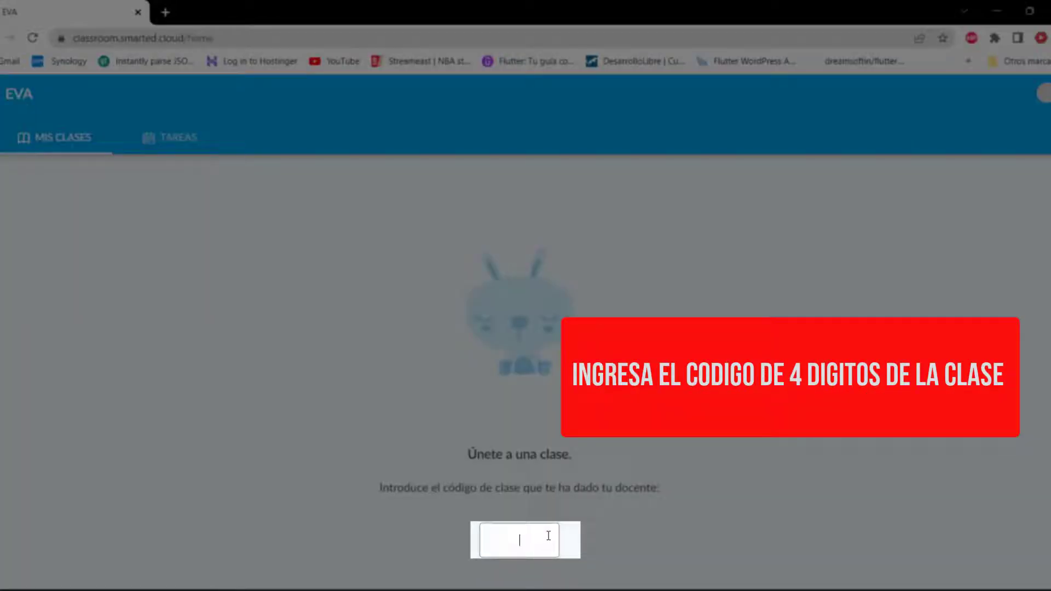
pyautogui.write('8')
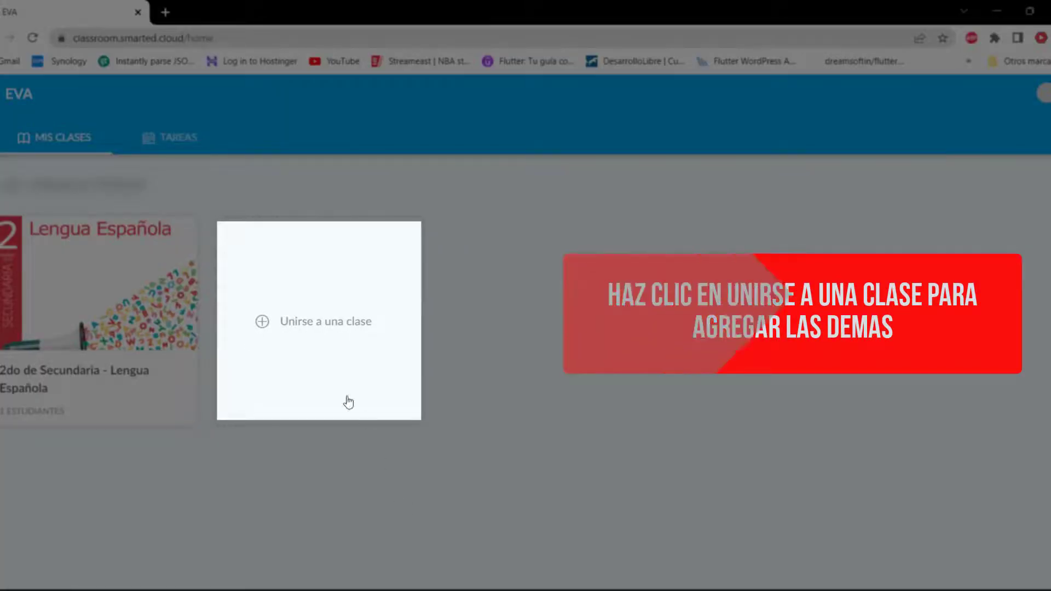
# - Join three more classes — Matemática, Ciencias Sociales and Ciencias de la Naturaleza — using their class codes
pyautogui.click(313, 328)
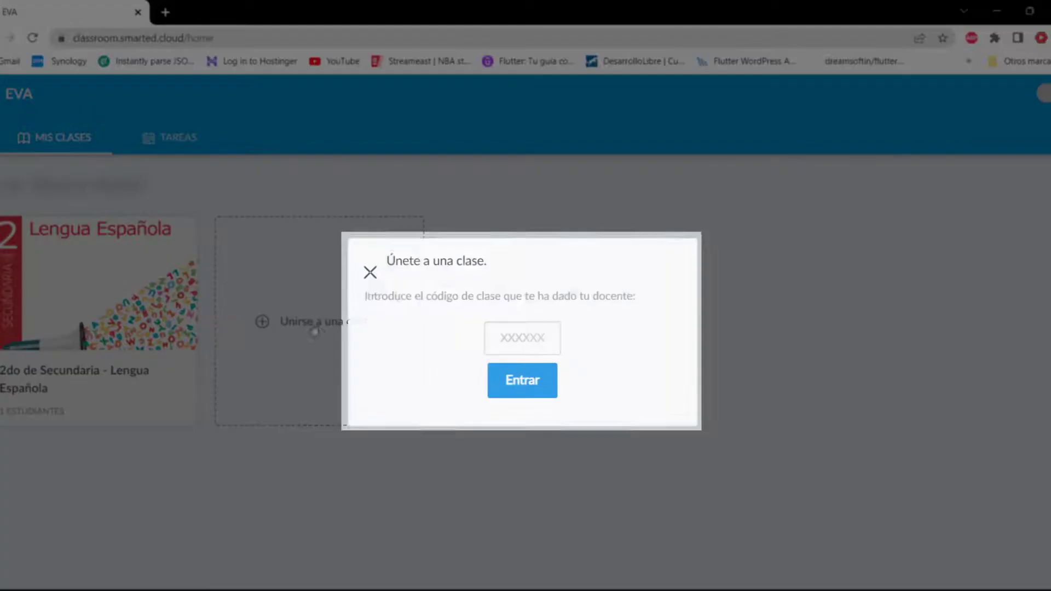
pyautogui.click(524, 335)
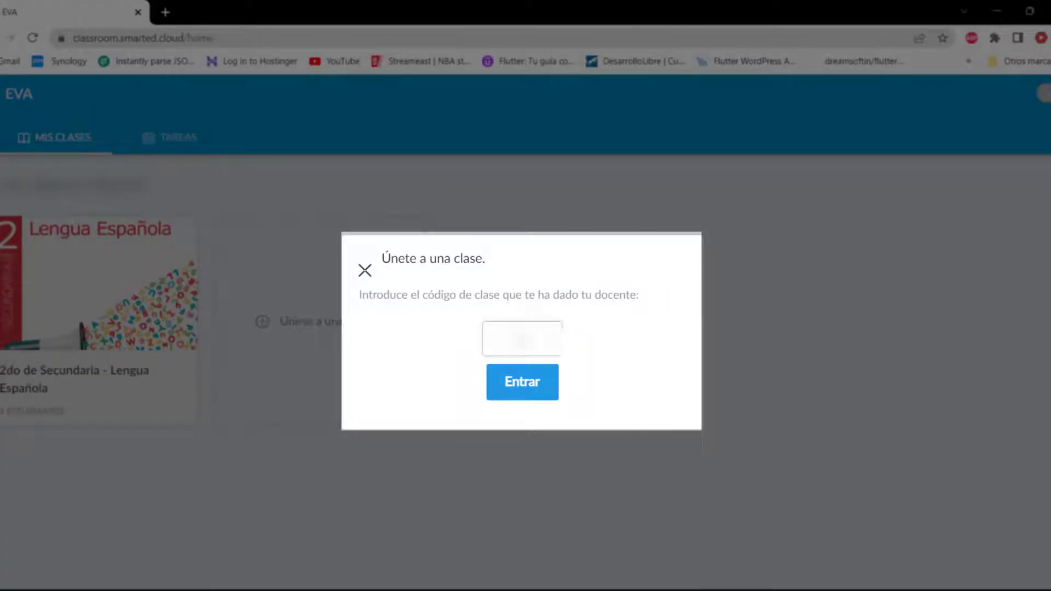
pyautogui.write('x')
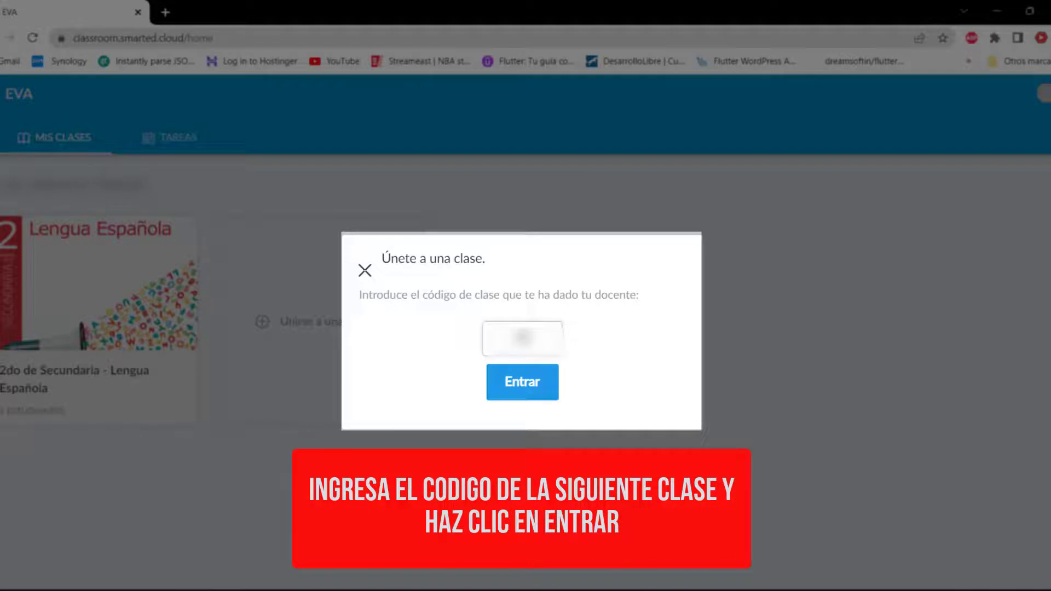
pyautogui.write('xx')
pyautogui.click(522, 381)
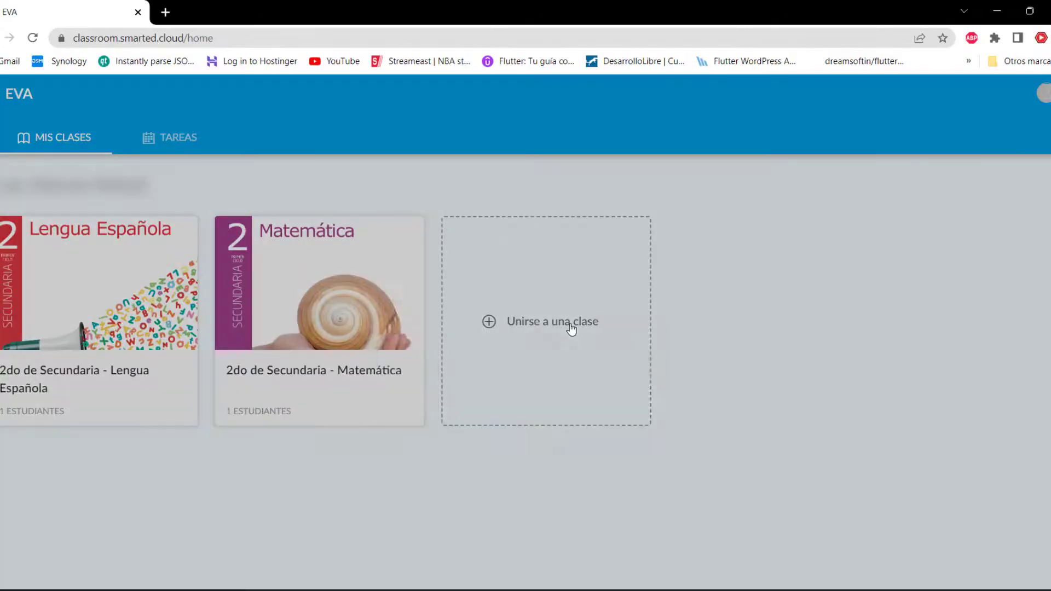
pyautogui.click(570, 329)
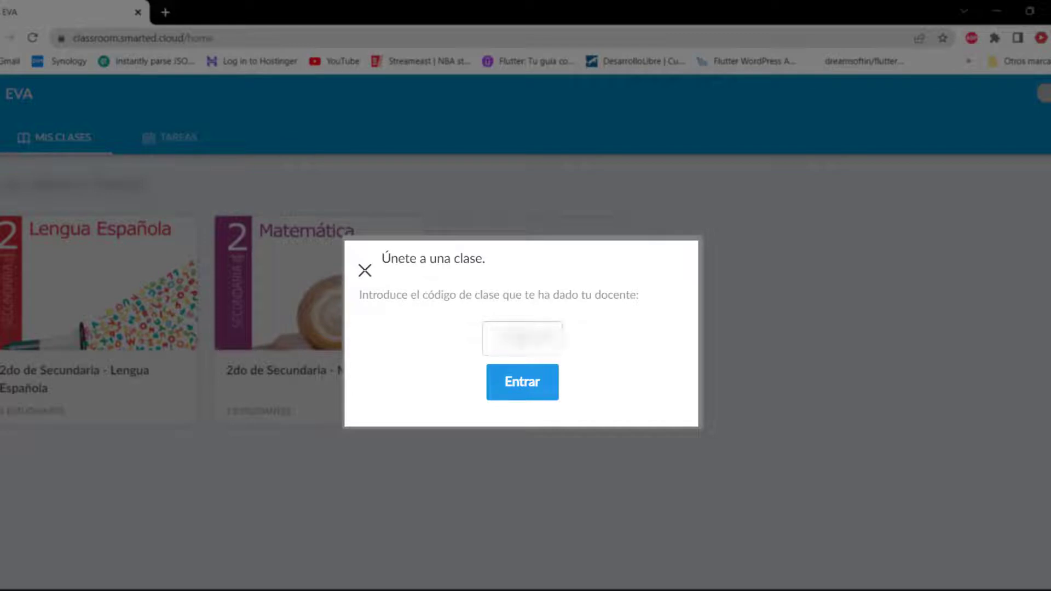
pyautogui.write('XXXXXX')
pyautogui.click(539, 378)
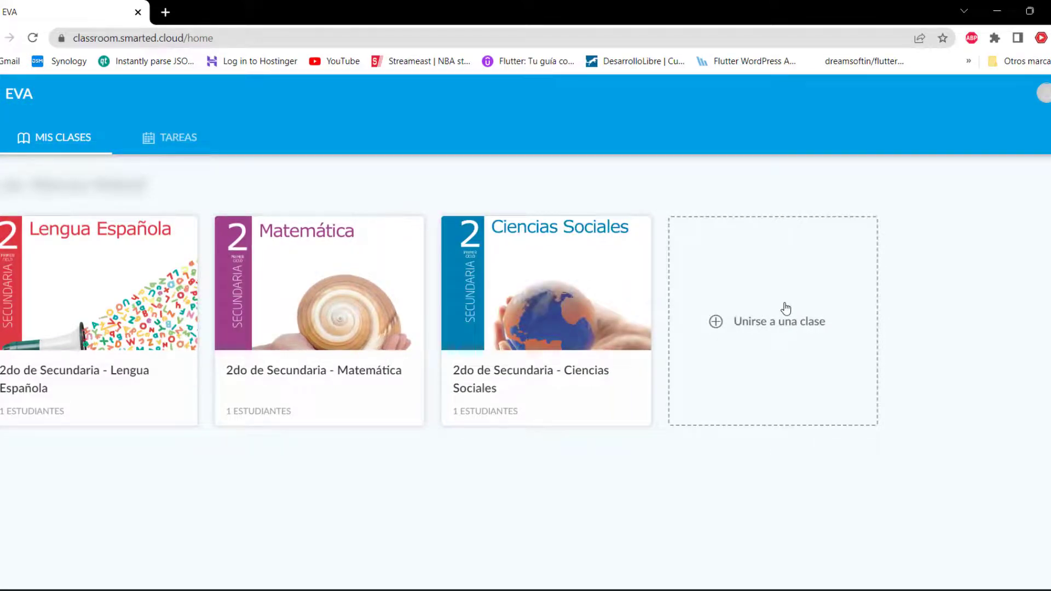
pyautogui.click(785, 308)
pyautogui.click(537, 340)
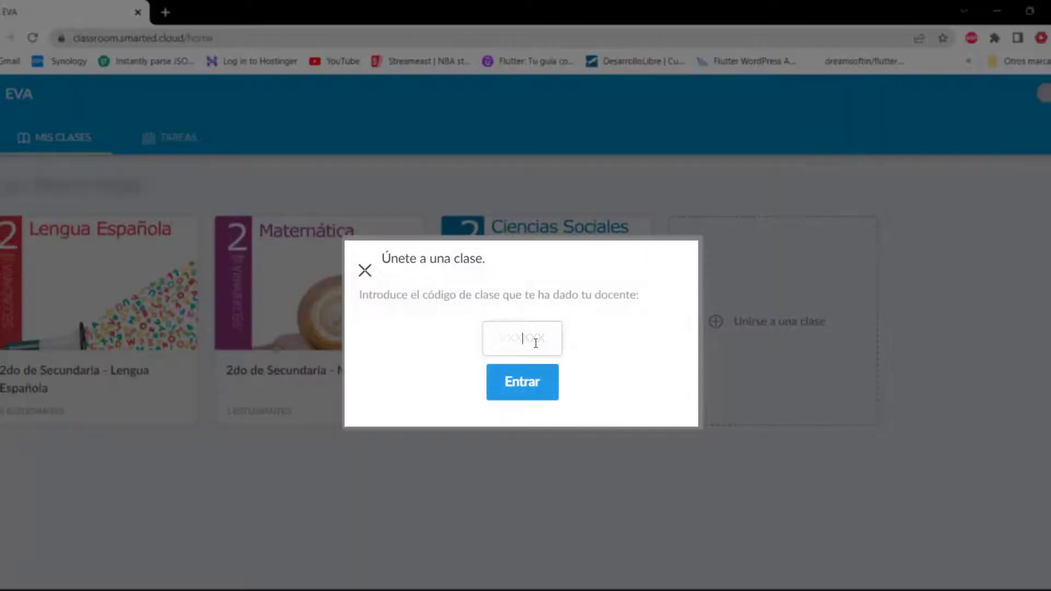
pyautogui.write('78')
pyautogui.click(531, 387)
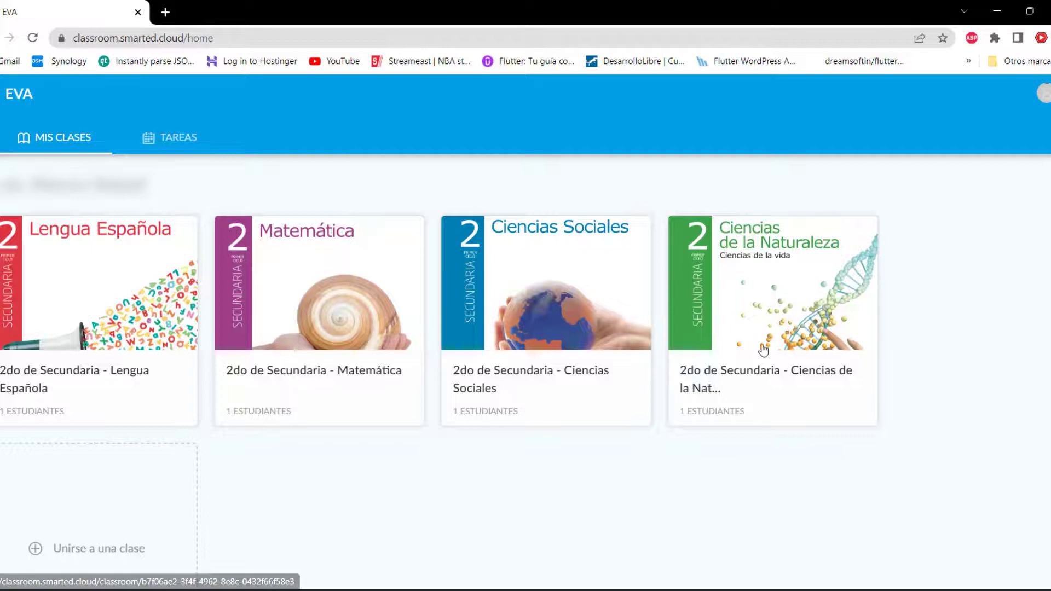
pyautogui.click(74, 309)
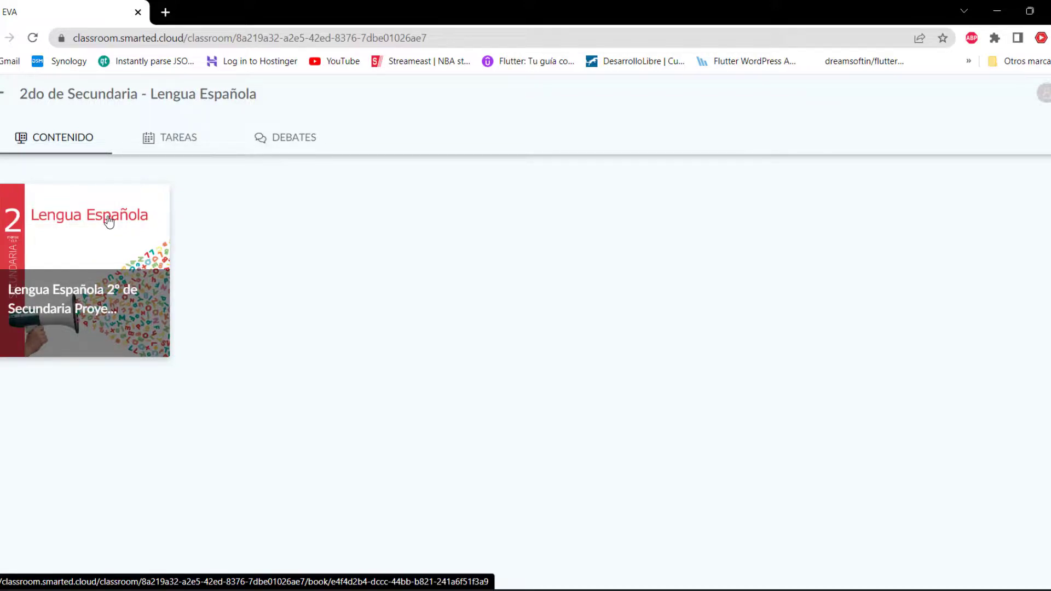
pyautogui.click(108, 221)
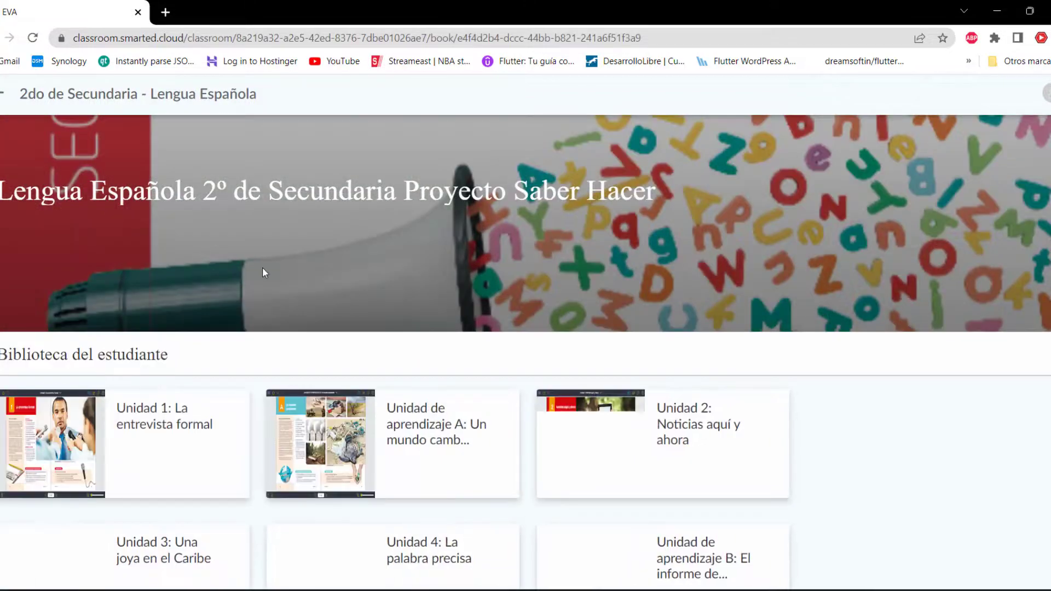
pyautogui.scroll(-6, 262, 268)
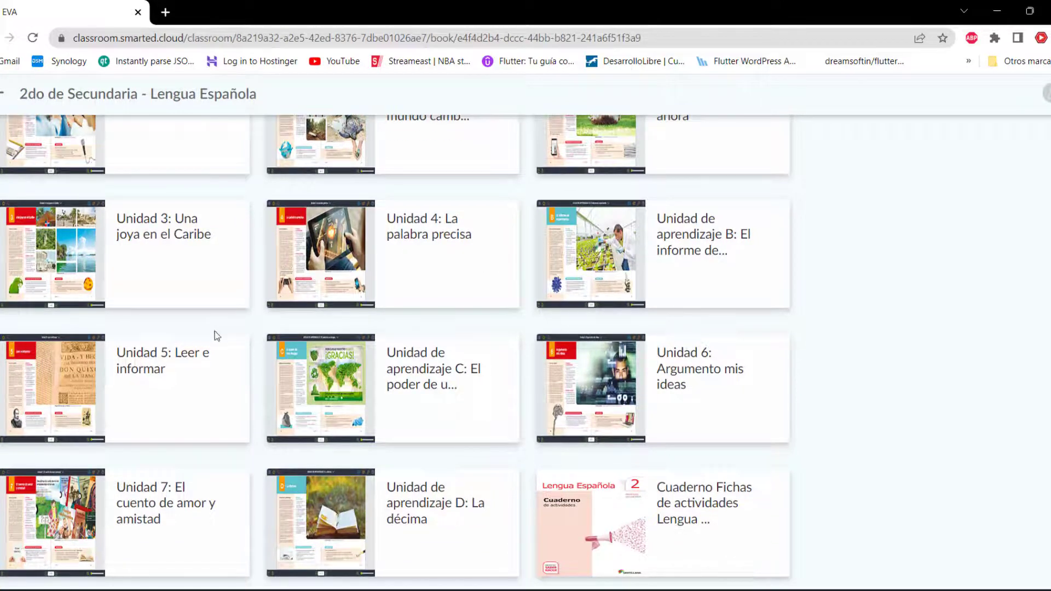
pyautogui.scroll(6, 214, 330)
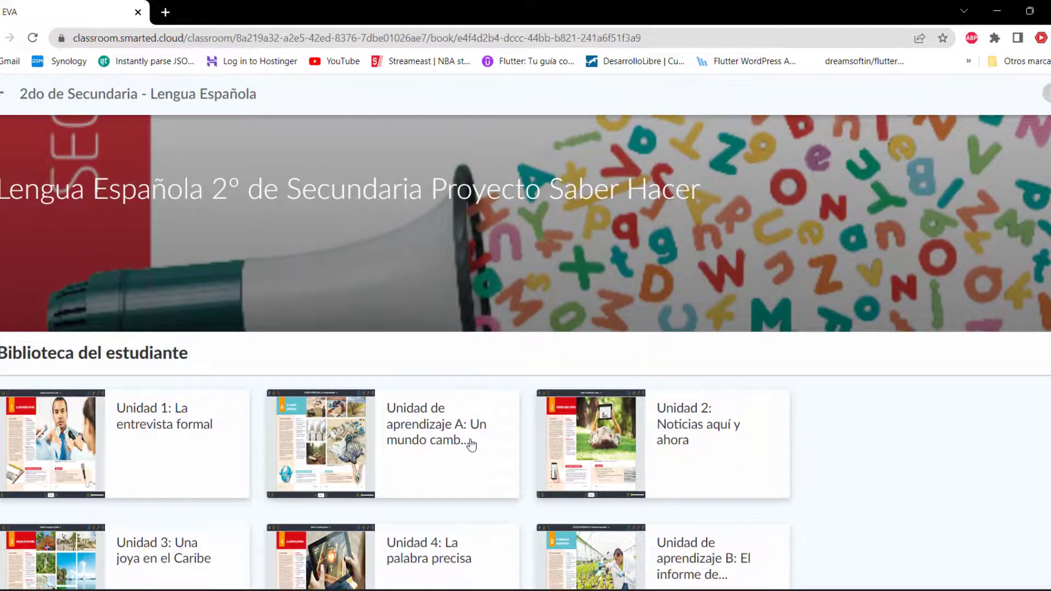
pyautogui.scroll(-1, 416, 438)
pyautogui.click(2, 96)
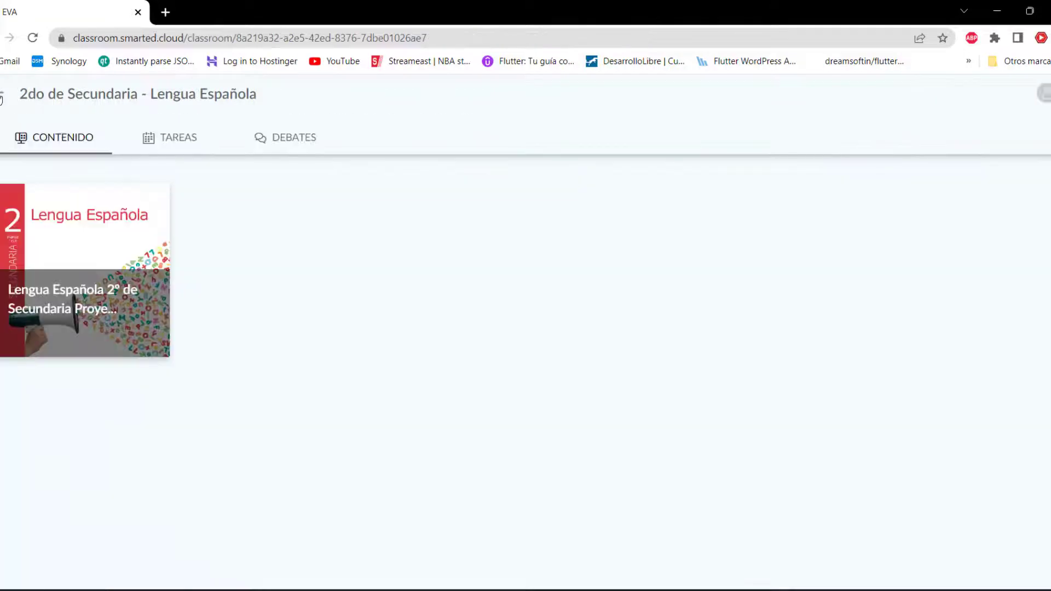
pyautogui.click(1, 96)
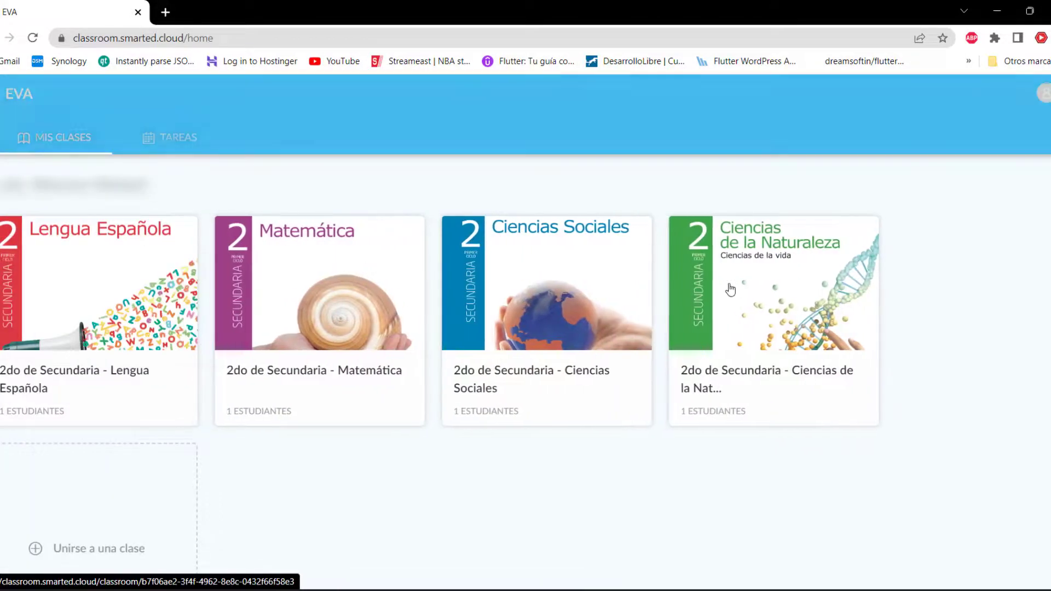
# - Choose Salir from the avatar menu to leave EVA for the Santillana MIS app launcher
pyautogui.click(1043, 93)
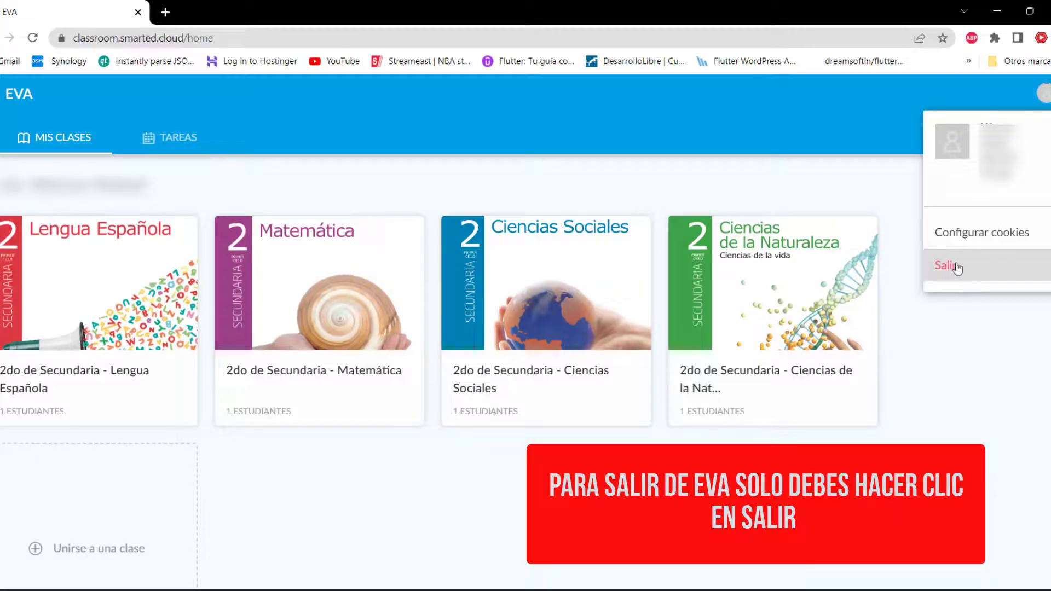
pyautogui.click(996, 267)
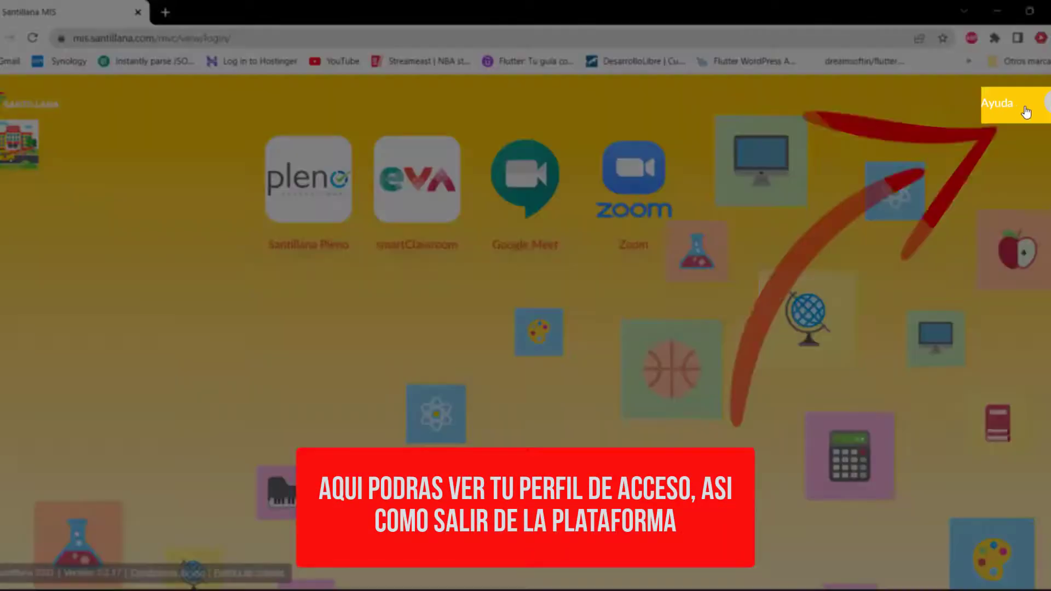
# - Open the Mi perfil page and review the student's account data, including the Login value
pyautogui.click(1042, 104)
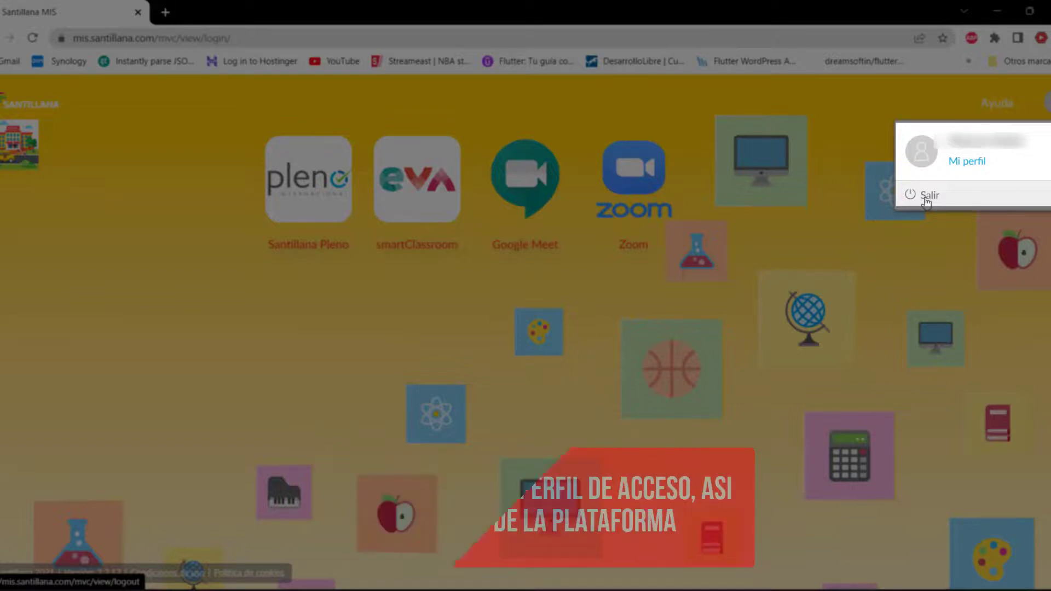
pyautogui.click(975, 170)
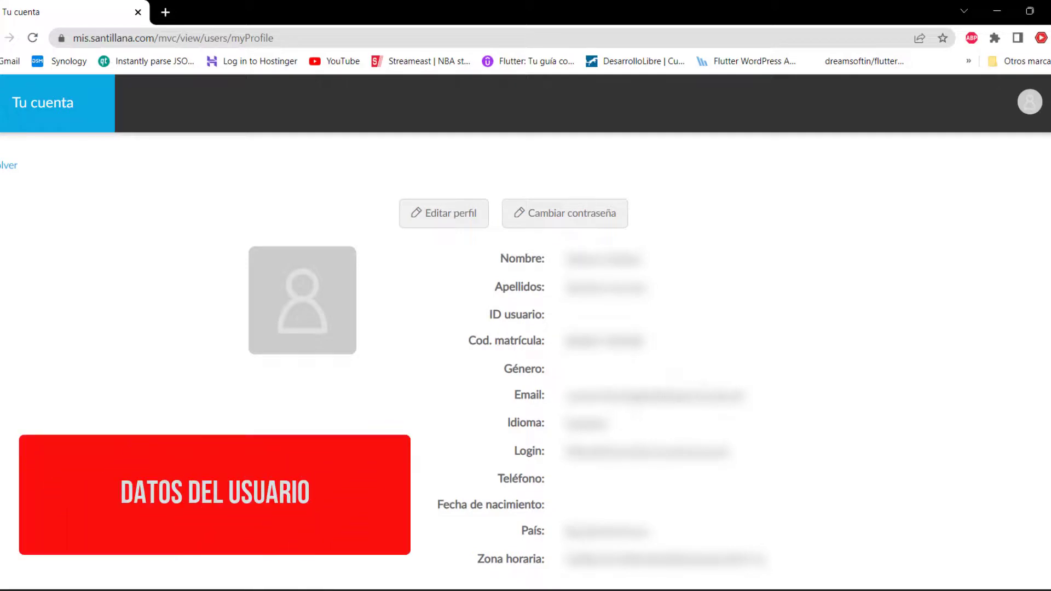
pyautogui.moveTo(566, 452); pyautogui.dragTo(720, 480)
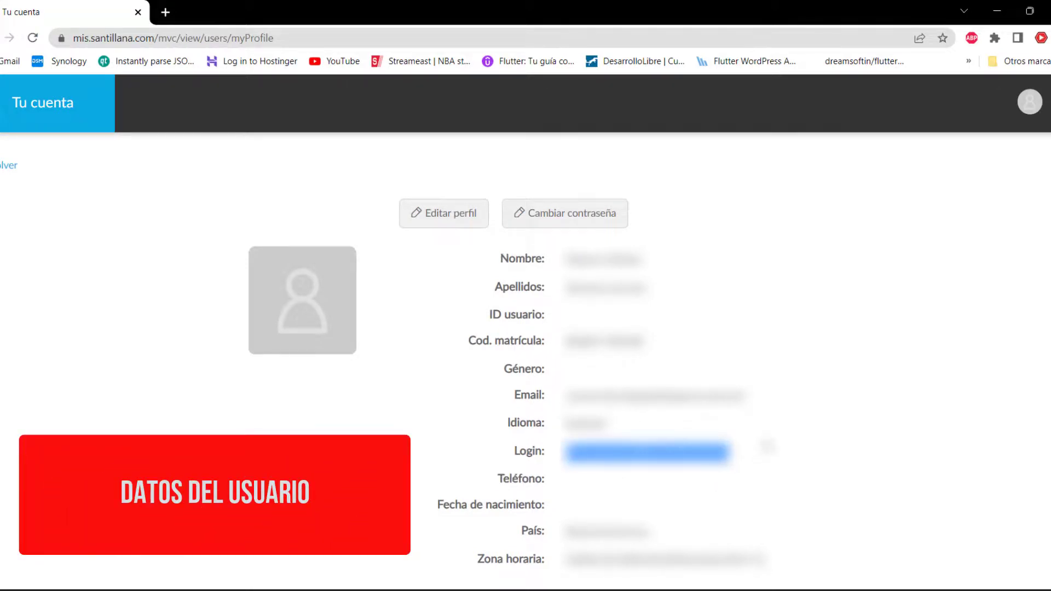
pyautogui.click(701, 426)
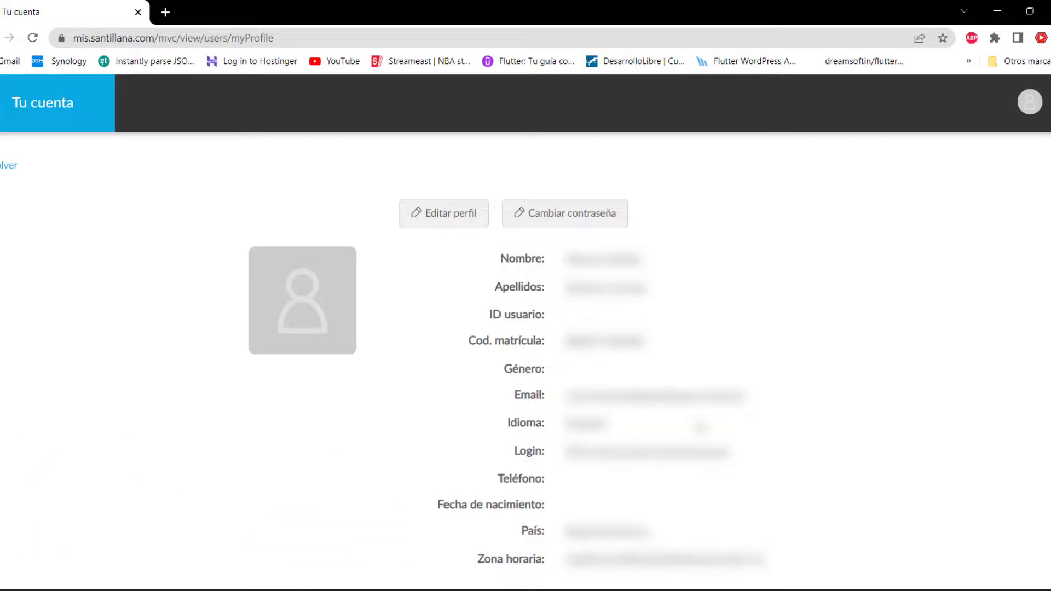
pyautogui.scroll(-1, 701, 426)
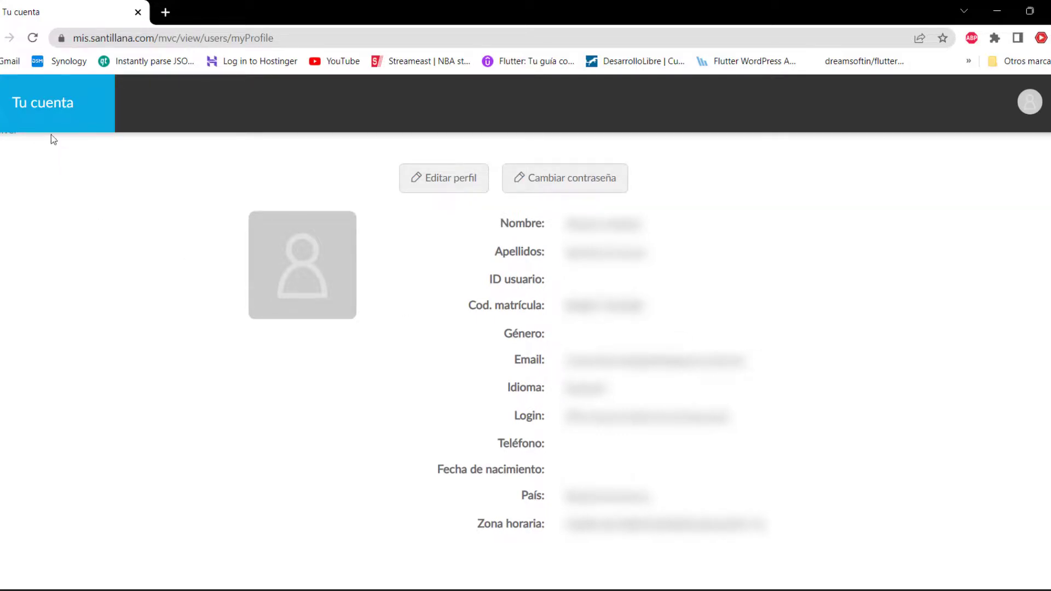
# - Go back from the profile to the Santillana MIS apps page and reopen the account menu
pyautogui.click(1037, 102)
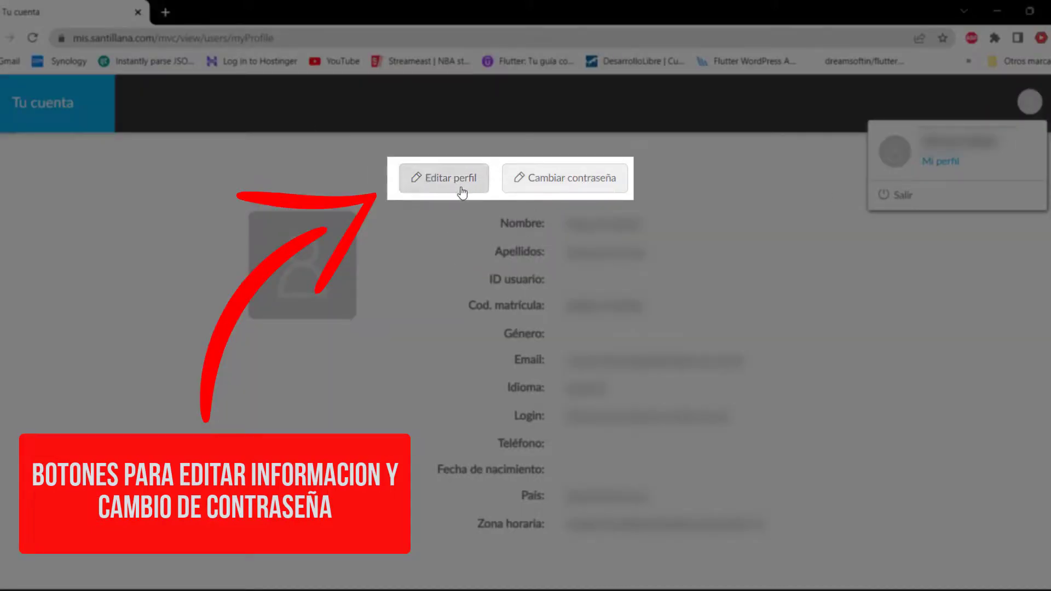
pyautogui.click(817, 310)
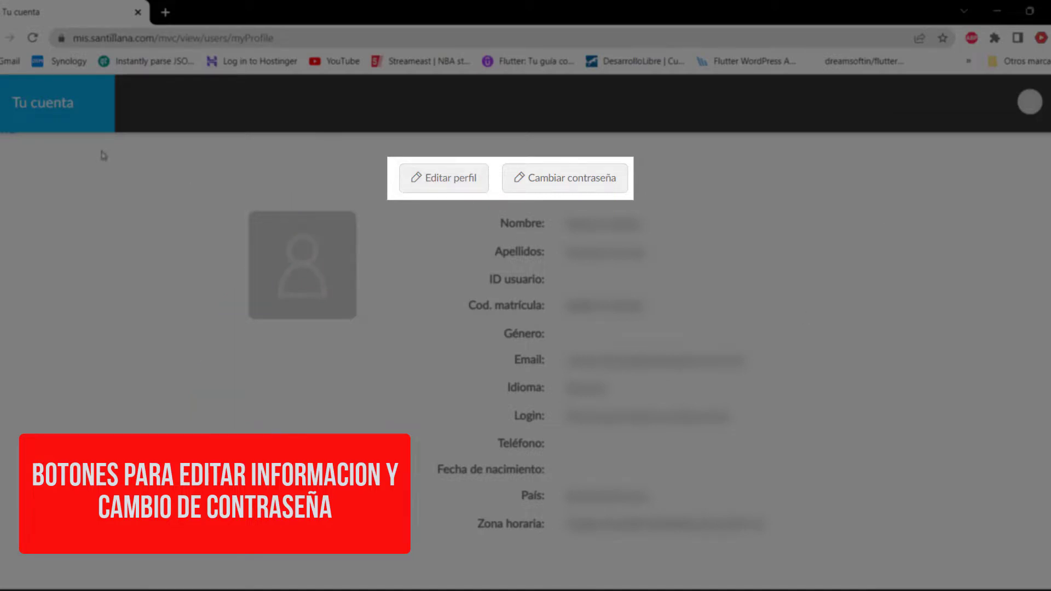
pyautogui.click(41, 112)
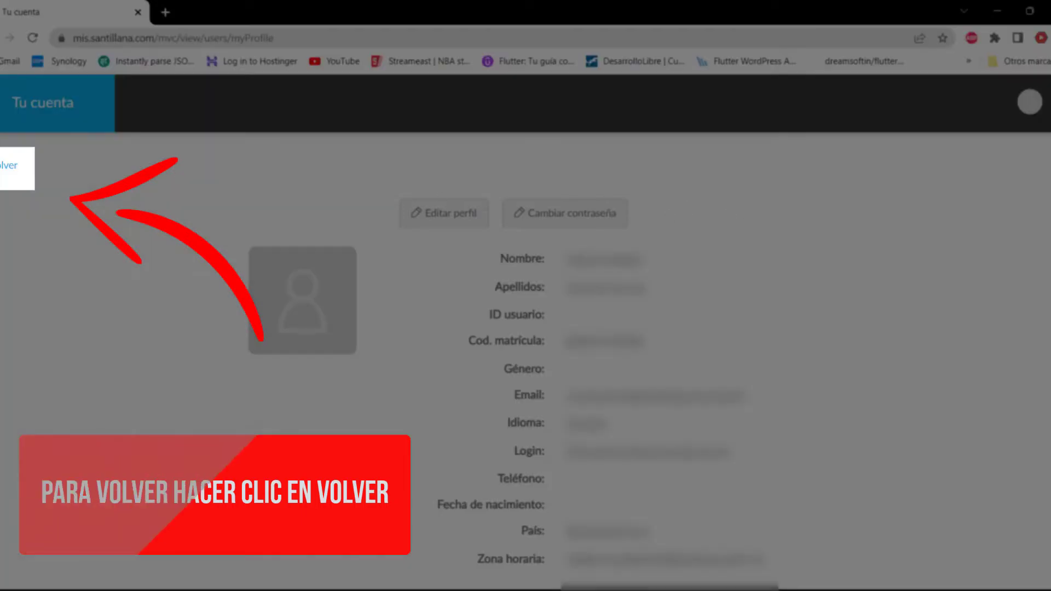
pyautogui.click(10, 166)
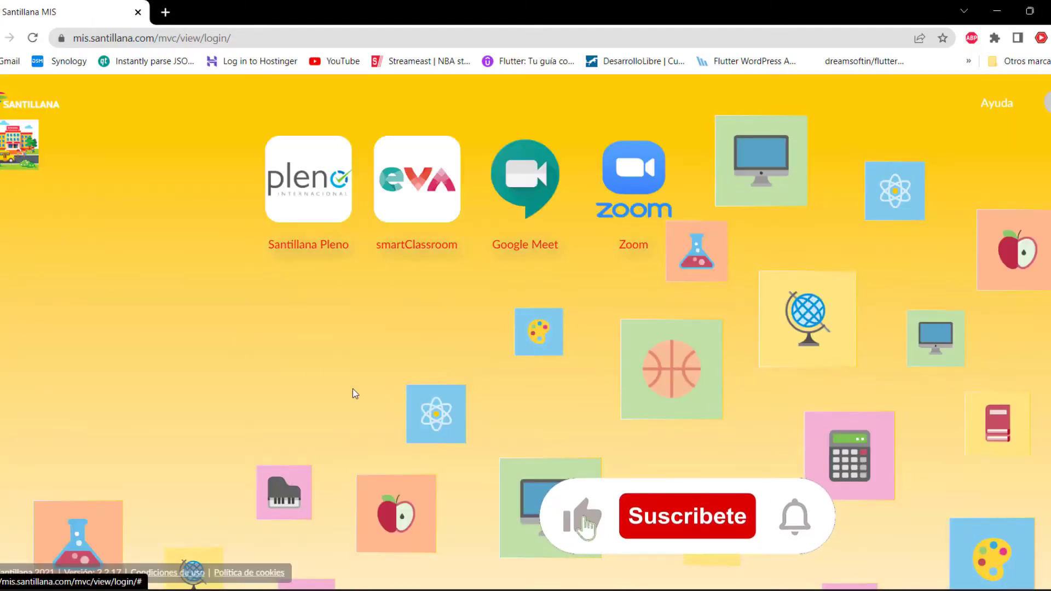
pyautogui.click(1047, 109)
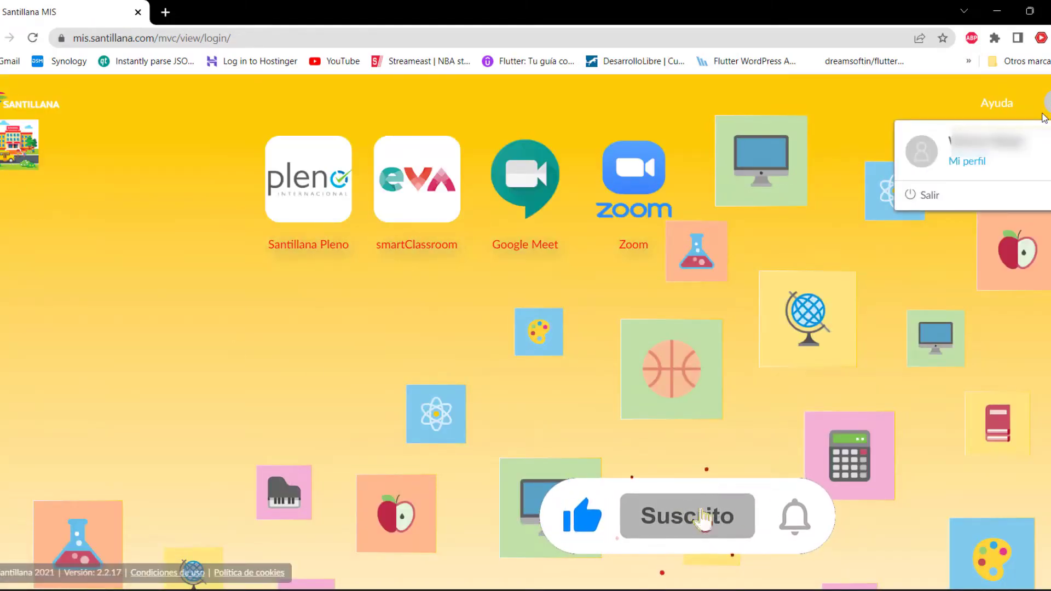